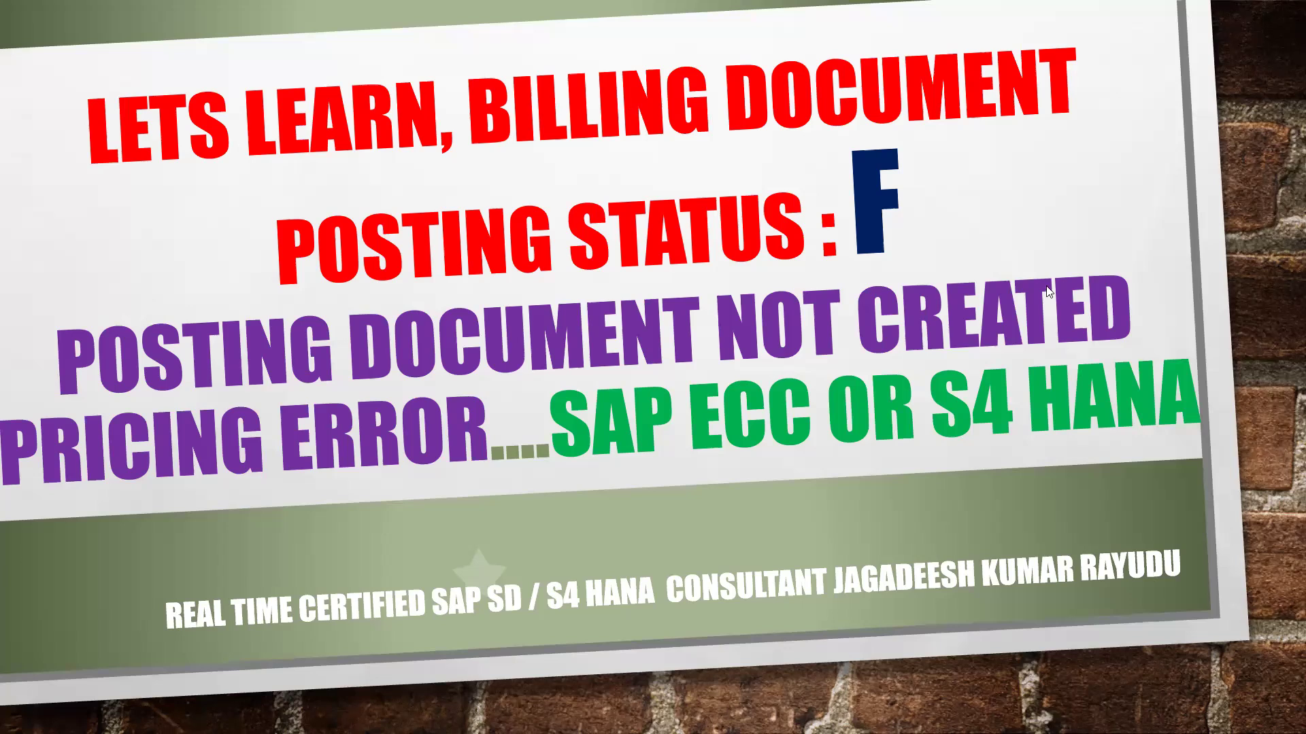
# Leave the Posting Status F title slide and switch back to the YouTube channel in the browser.
pyautogui.hotkey('alt', 'Tab')
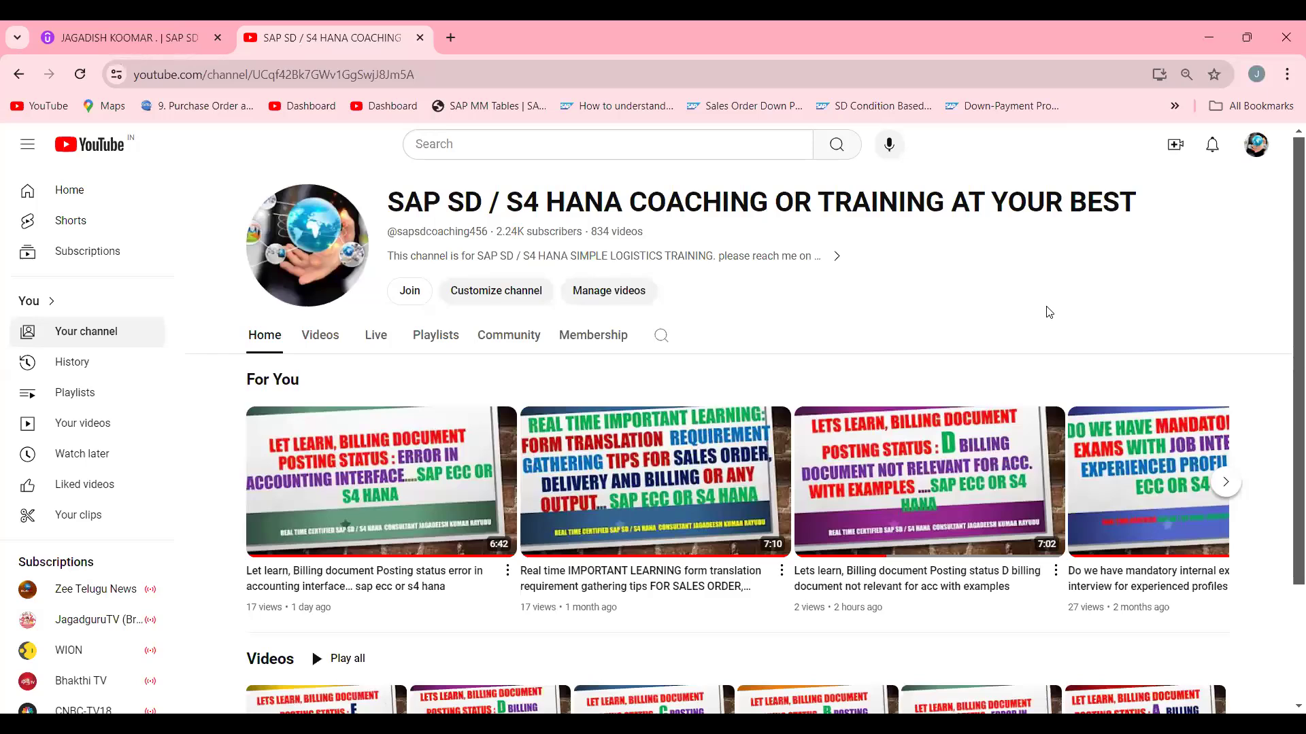
# Show the Udemy instructor profile and scroll to the SAP courses, including SAP SD complete Pricing concepts.
pyautogui.click(85, 43)
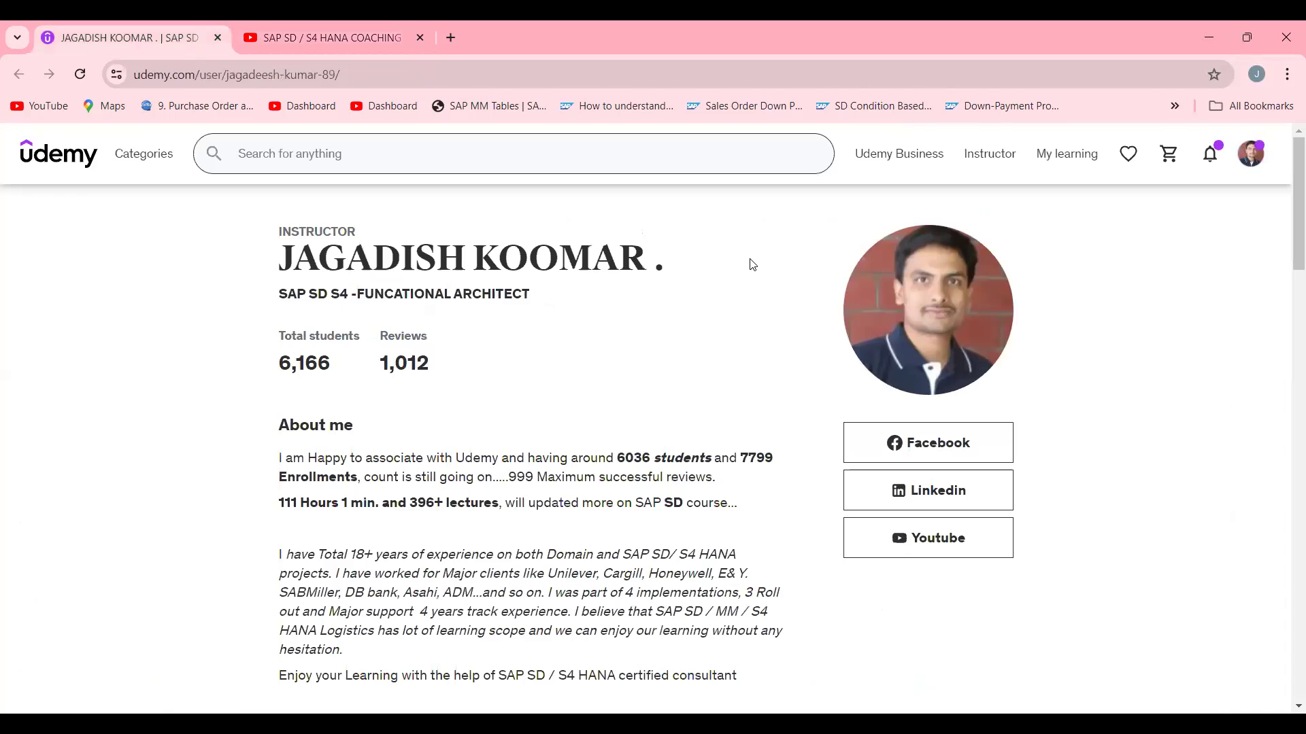
pyautogui.scroll(-1, 1287, 230)
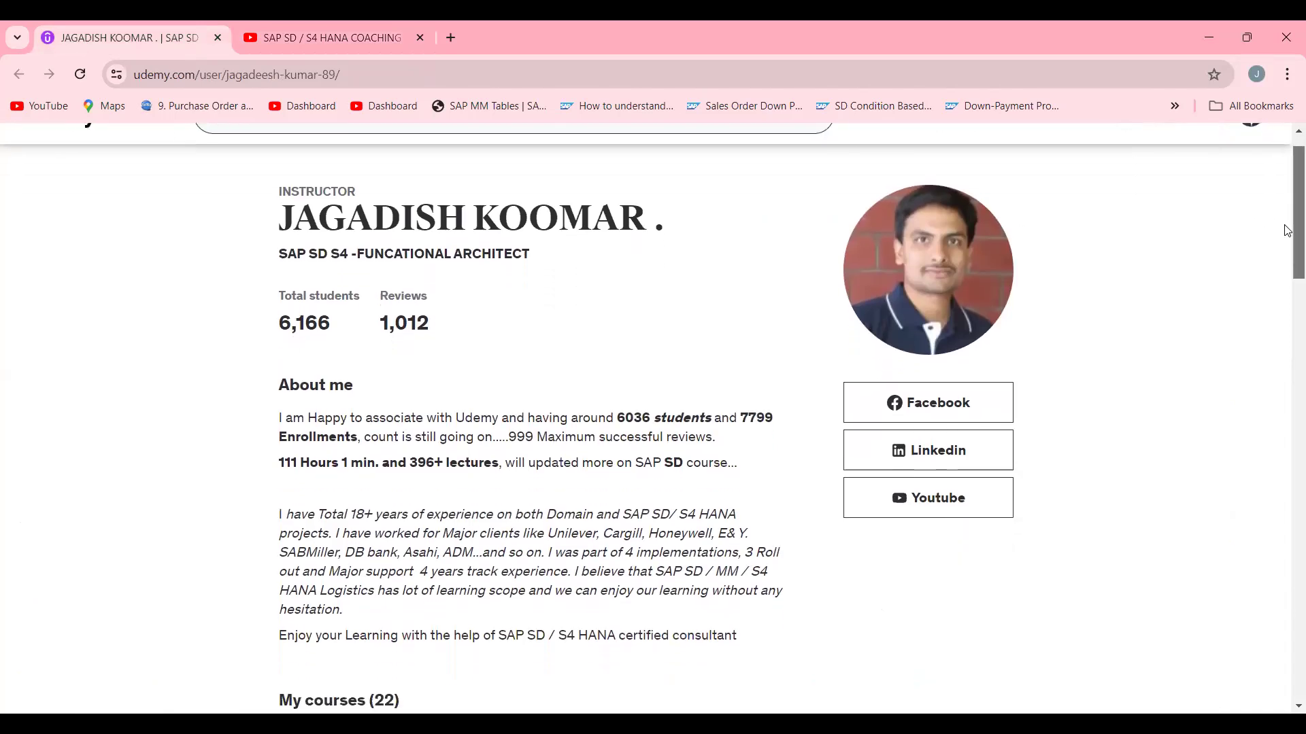
pyautogui.moveTo(1288, 230); pyautogui.dragTo(1287, 370)
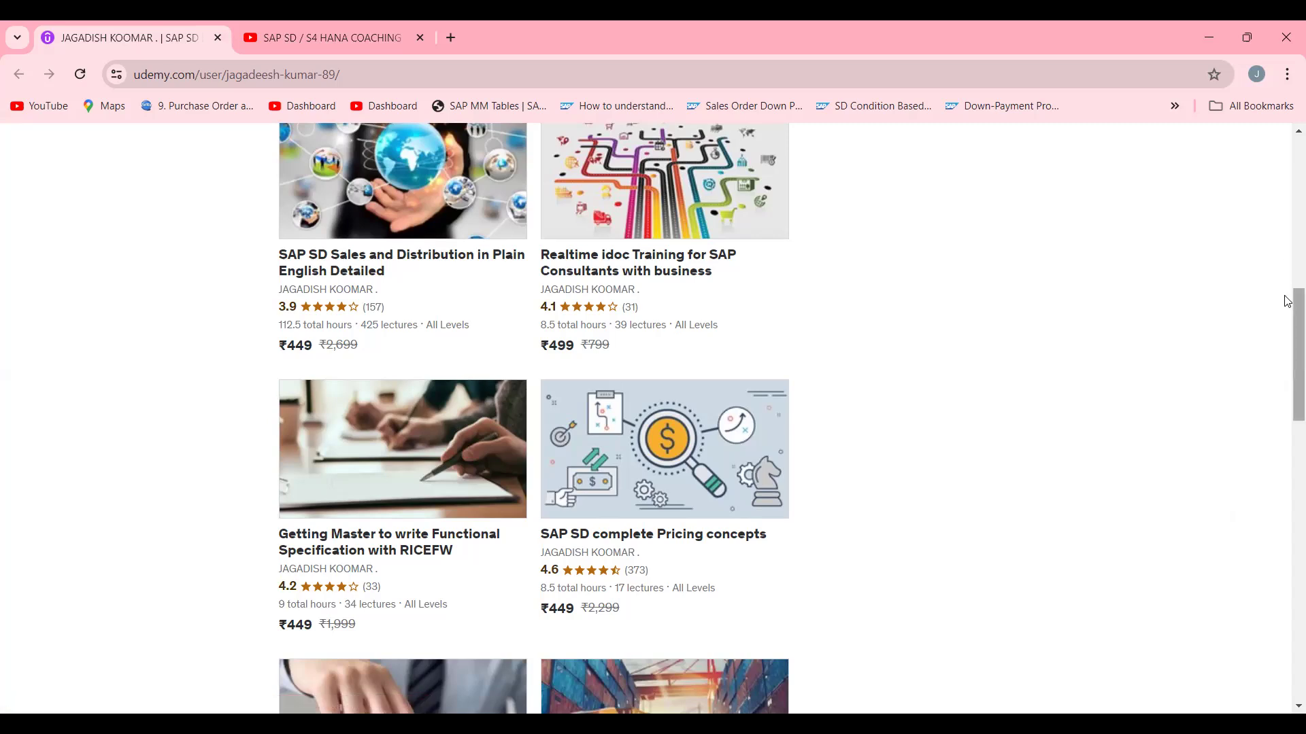
pyautogui.moveTo(1288, 335); pyautogui.dragTo(1287, 48)
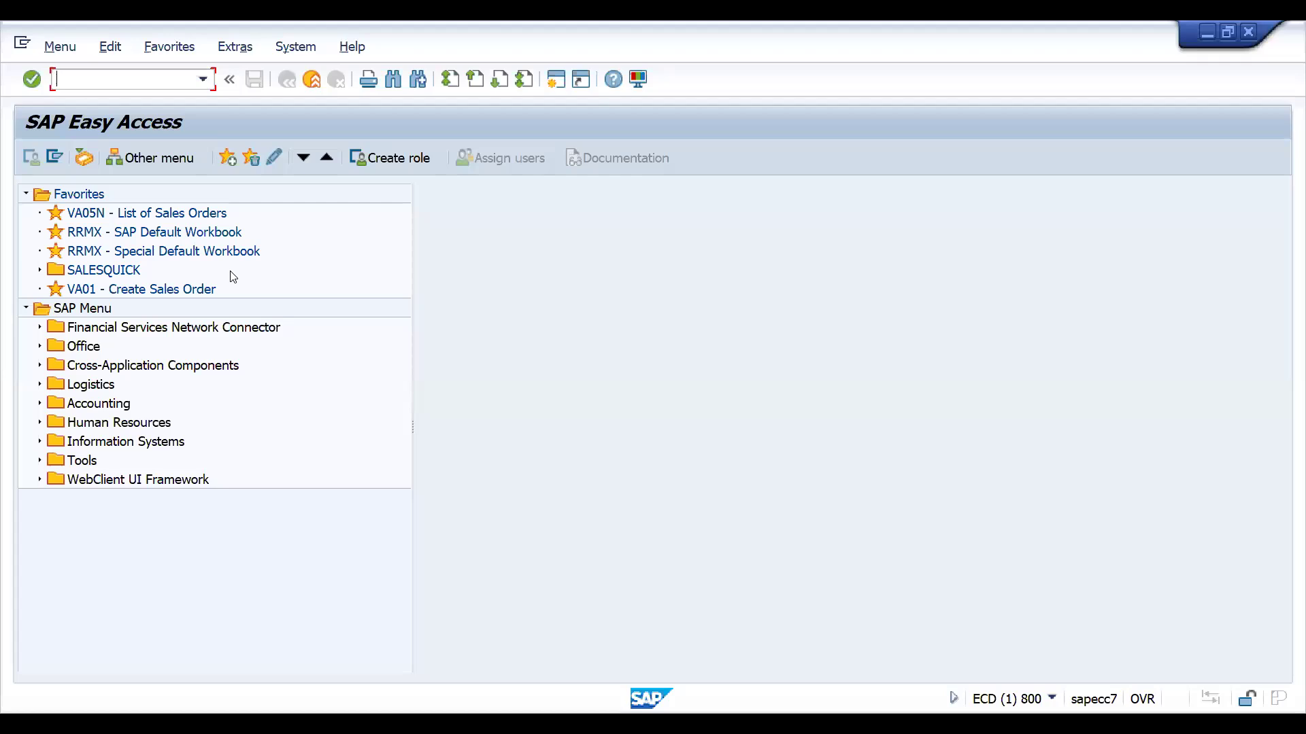
# In VA03, review sales order 20000192's document flow and display delivery 80018299.
pyautogui.write('/nva03')
pyautogui.press('Return')
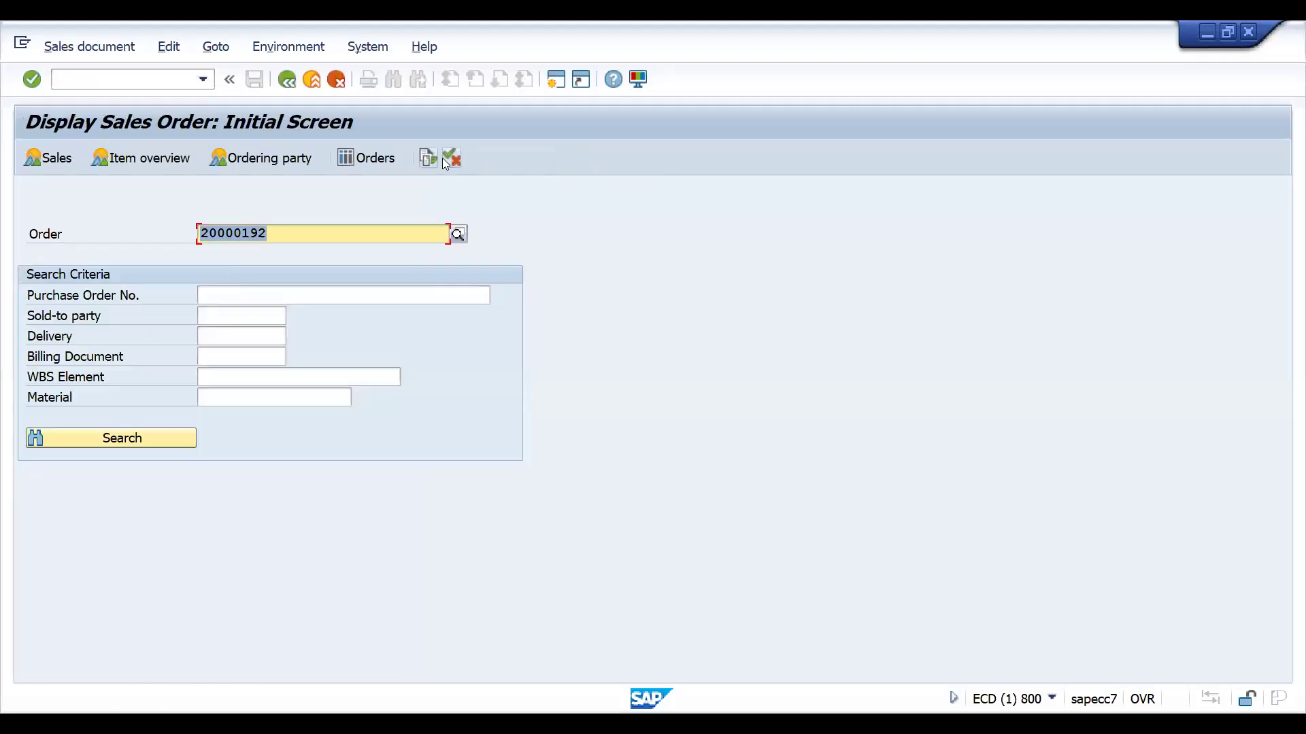
pyautogui.click(428, 159)
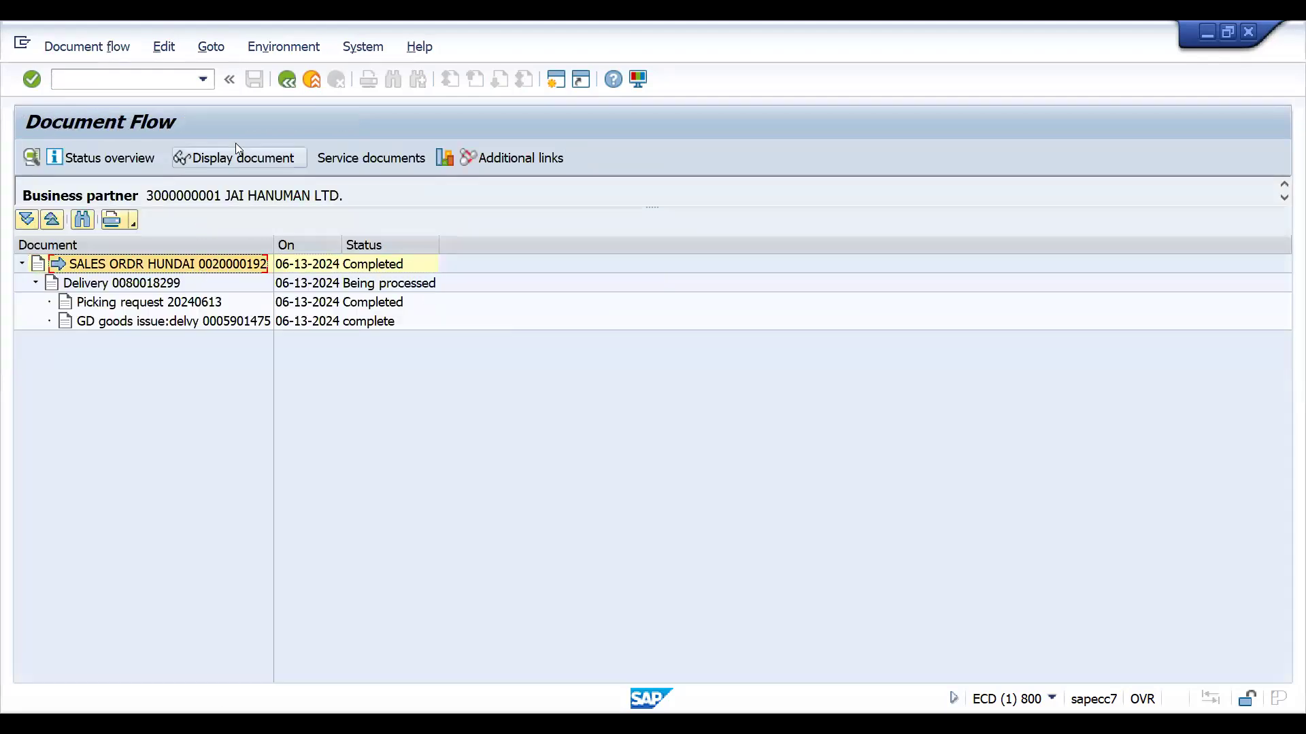
pyautogui.click(237, 155)
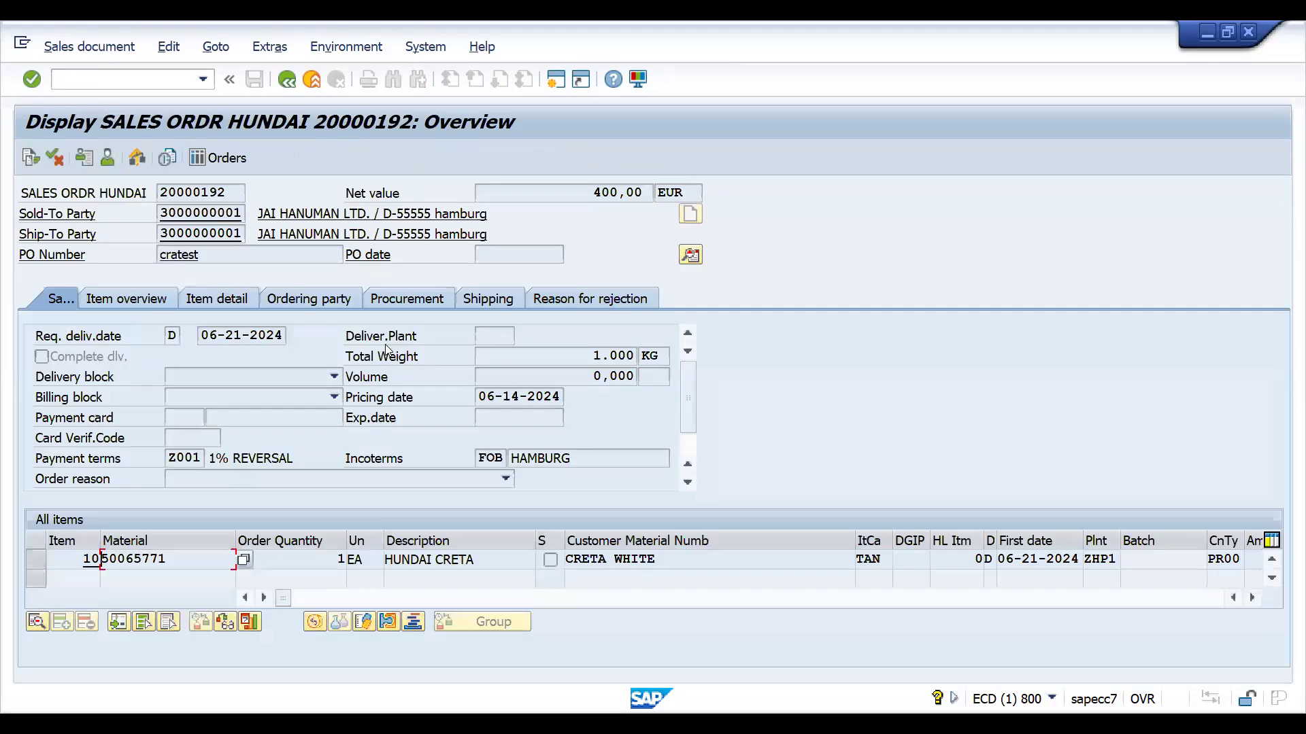
pyautogui.click(29, 157)
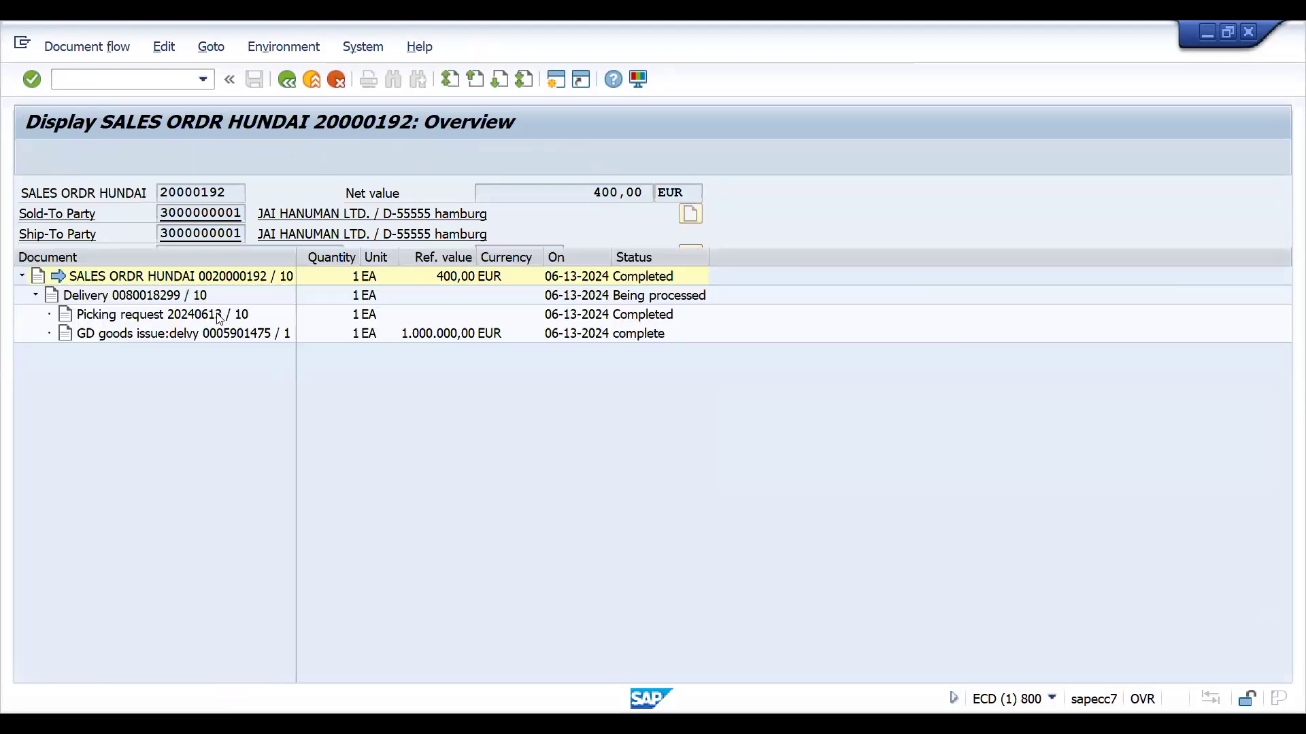
pyautogui.click(178, 296)
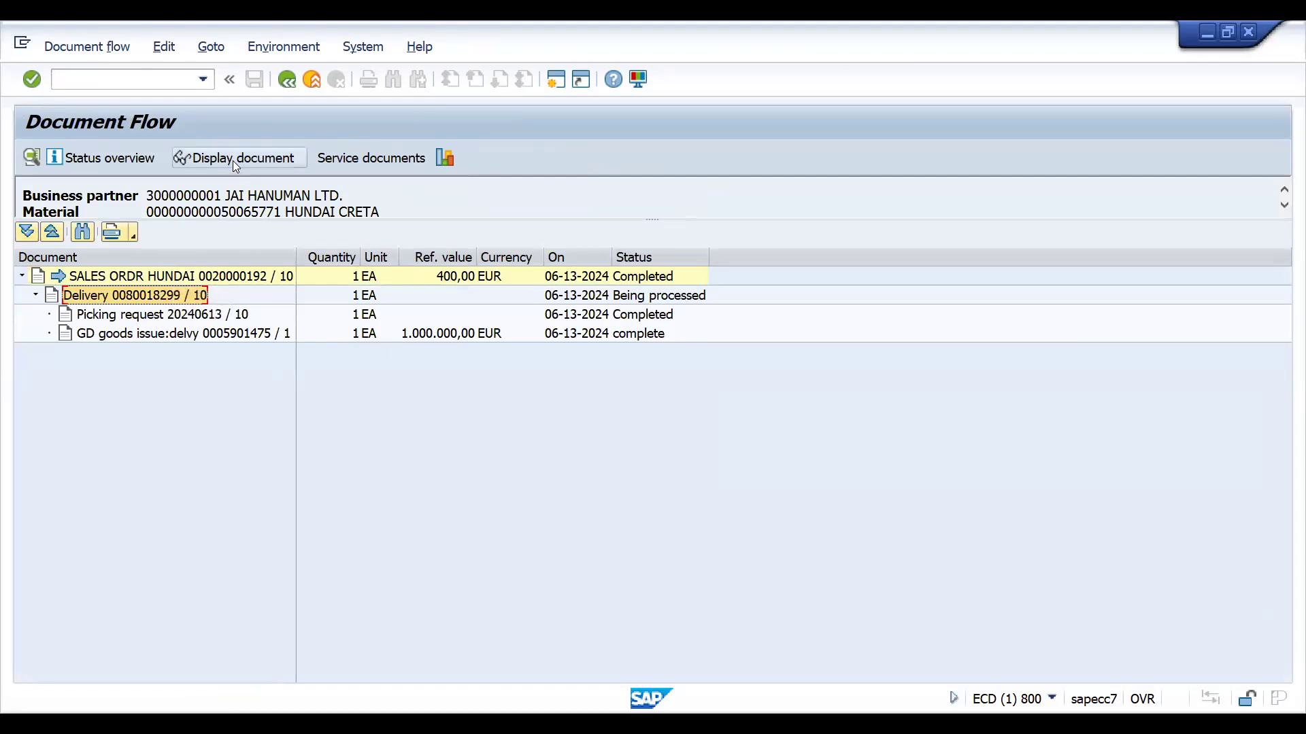
pyautogui.click(233, 160)
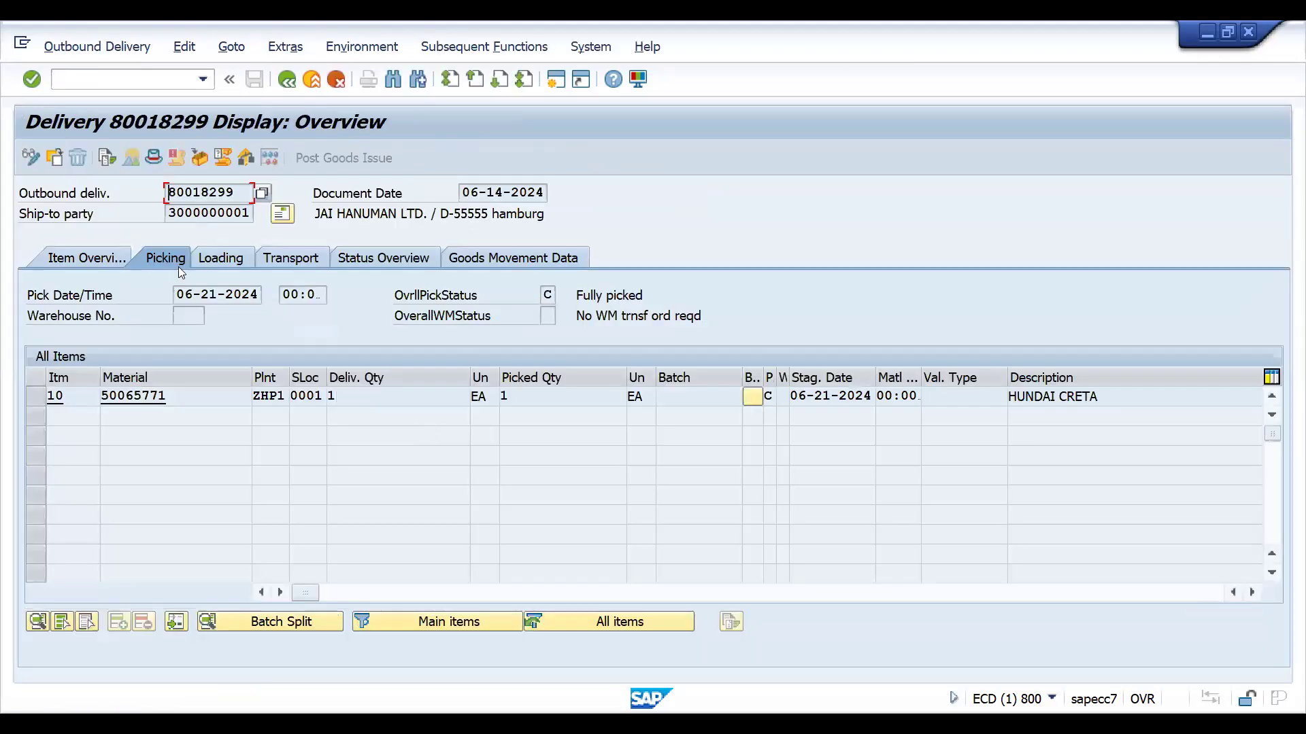
# Go to the Change Billing Document transaction with /nvf02.
pyautogui.click(55, 79)
pyautogui.write('/nvl')
pyautogui.press('BackSpace')
pyautogui.press('BackSpace')
pyautogui.write('vf02')
pyautogui.press('Return')
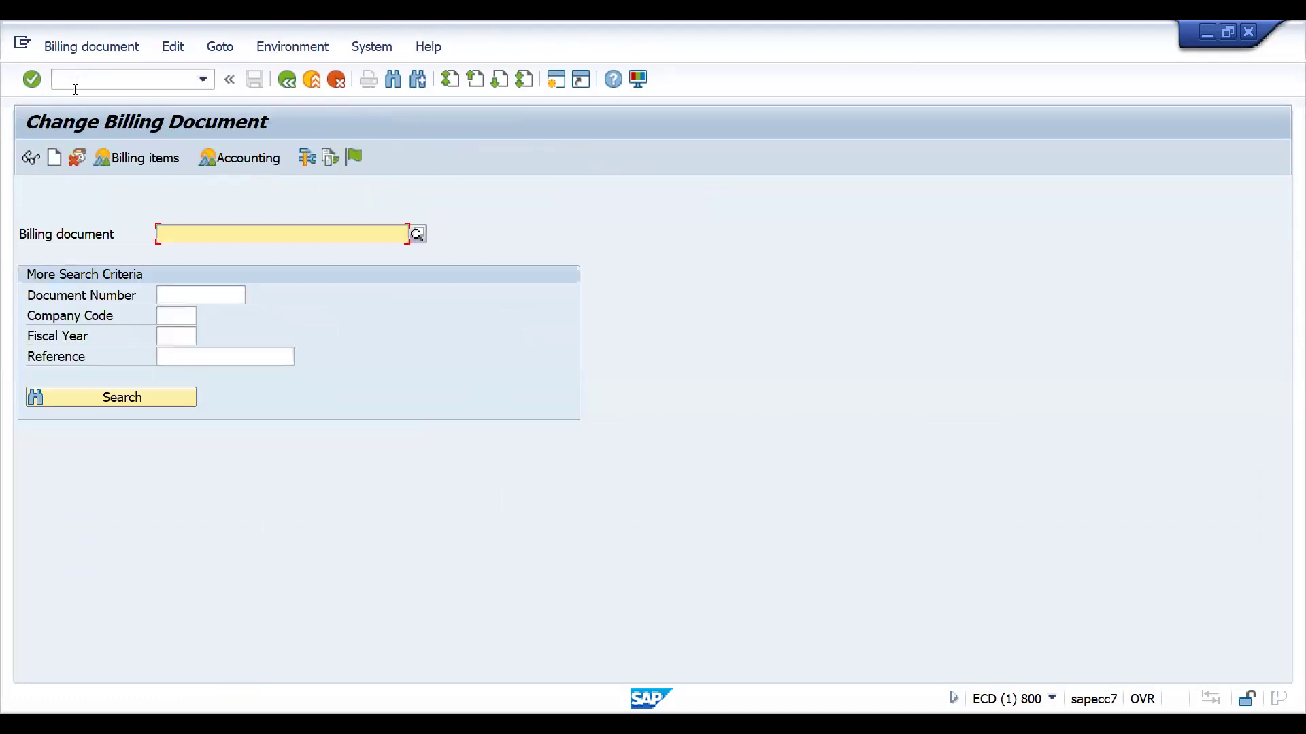
# Confirm billing document 89000020's header shows posting status C in VF03.
pyautogui.click(228, 234)
pyautogui.click(230, 252)
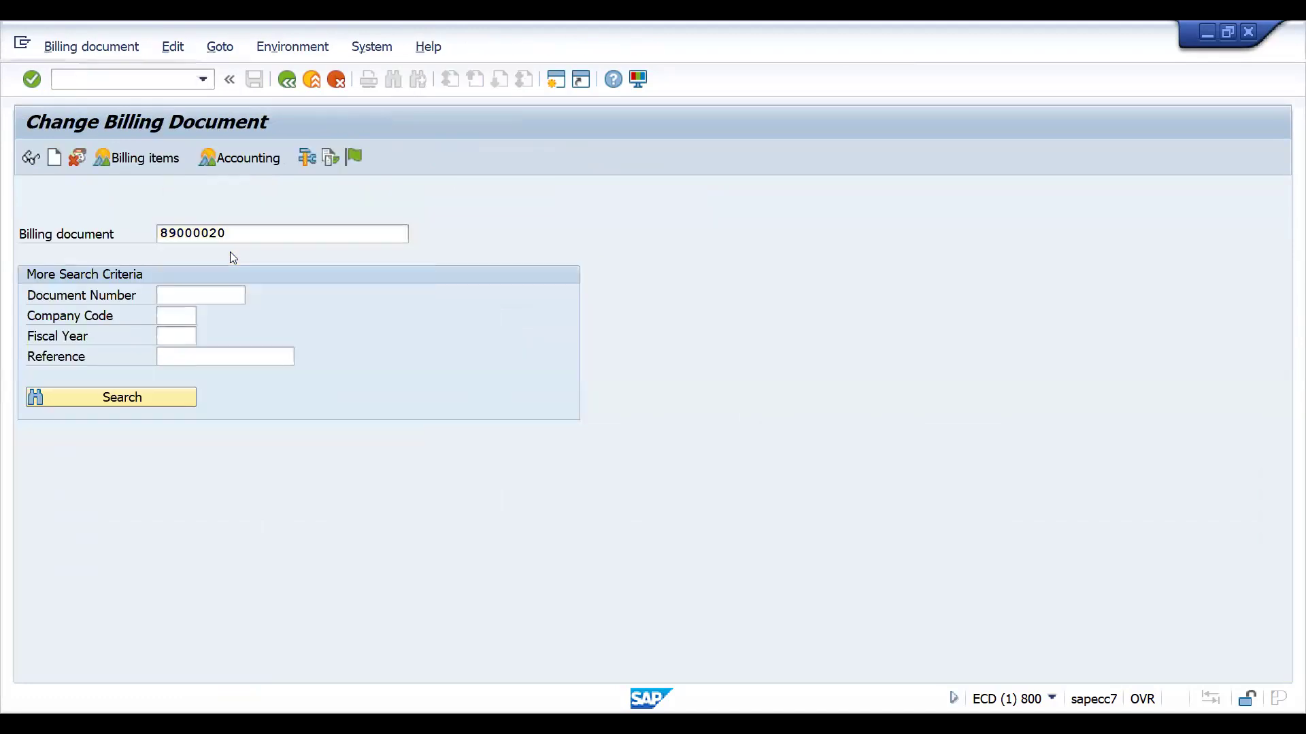
pyautogui.press('Return')
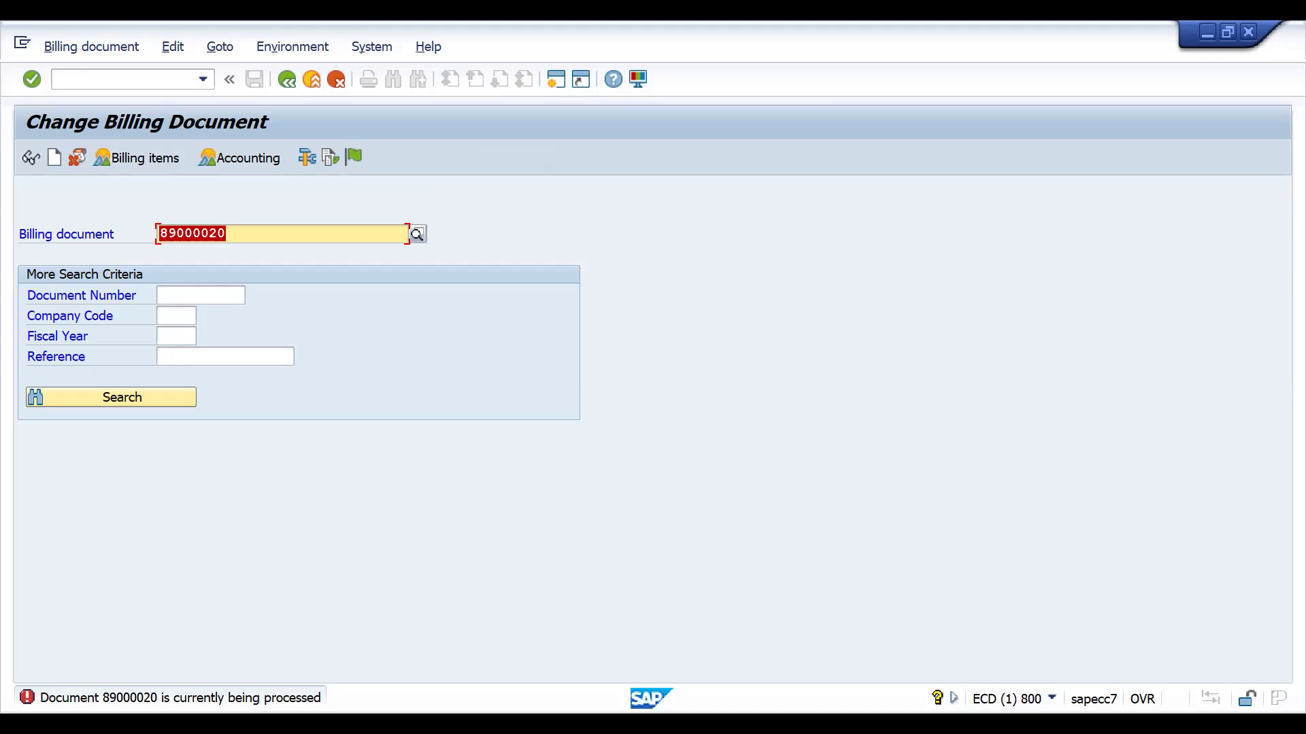
pyautogui.click(113, 80)
pyautogui.write('/')
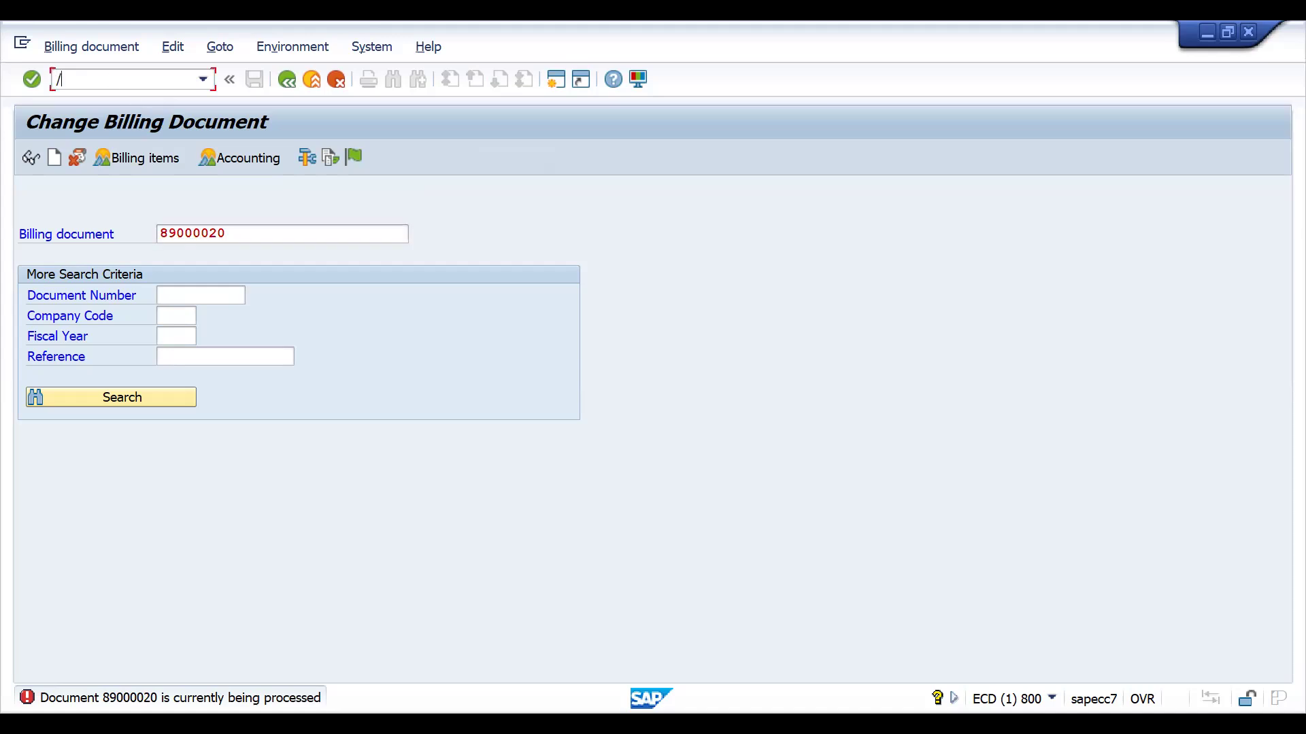
pyautogui.write('nvf03')
pyautogui.press('Return')
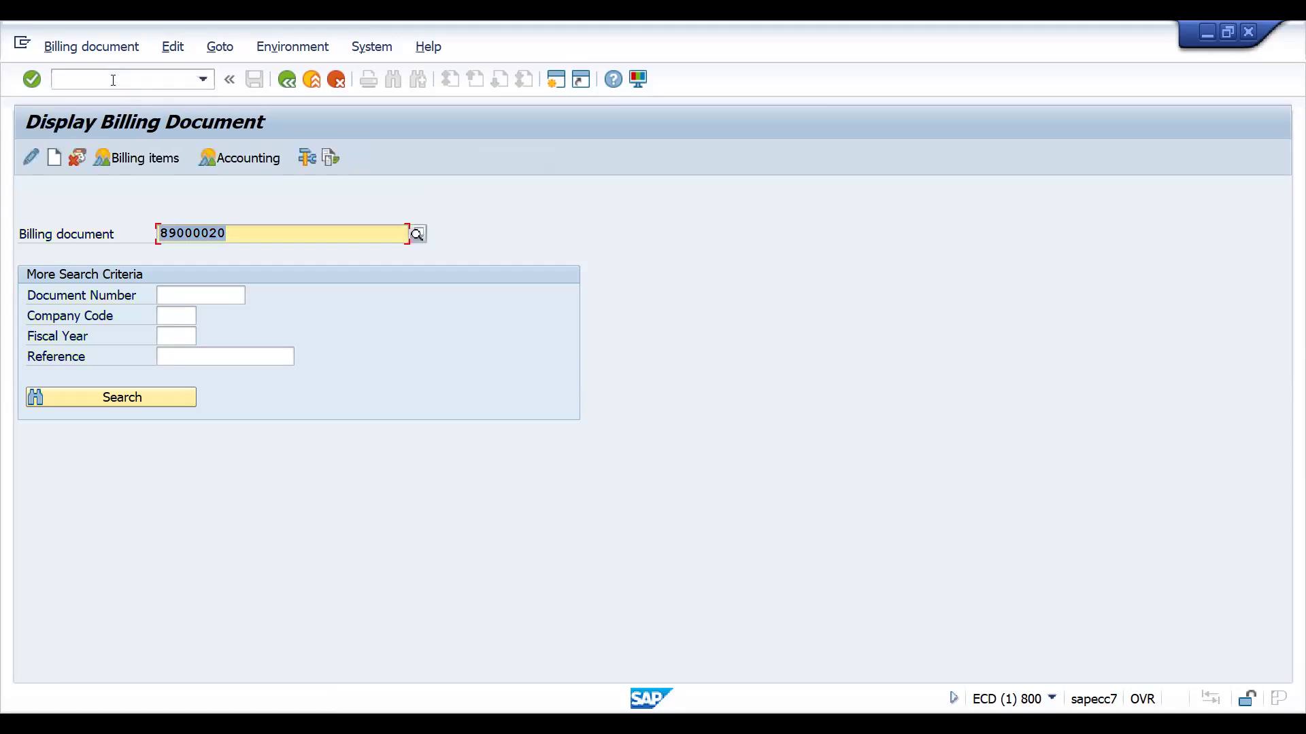
pyautogui.press('Return')
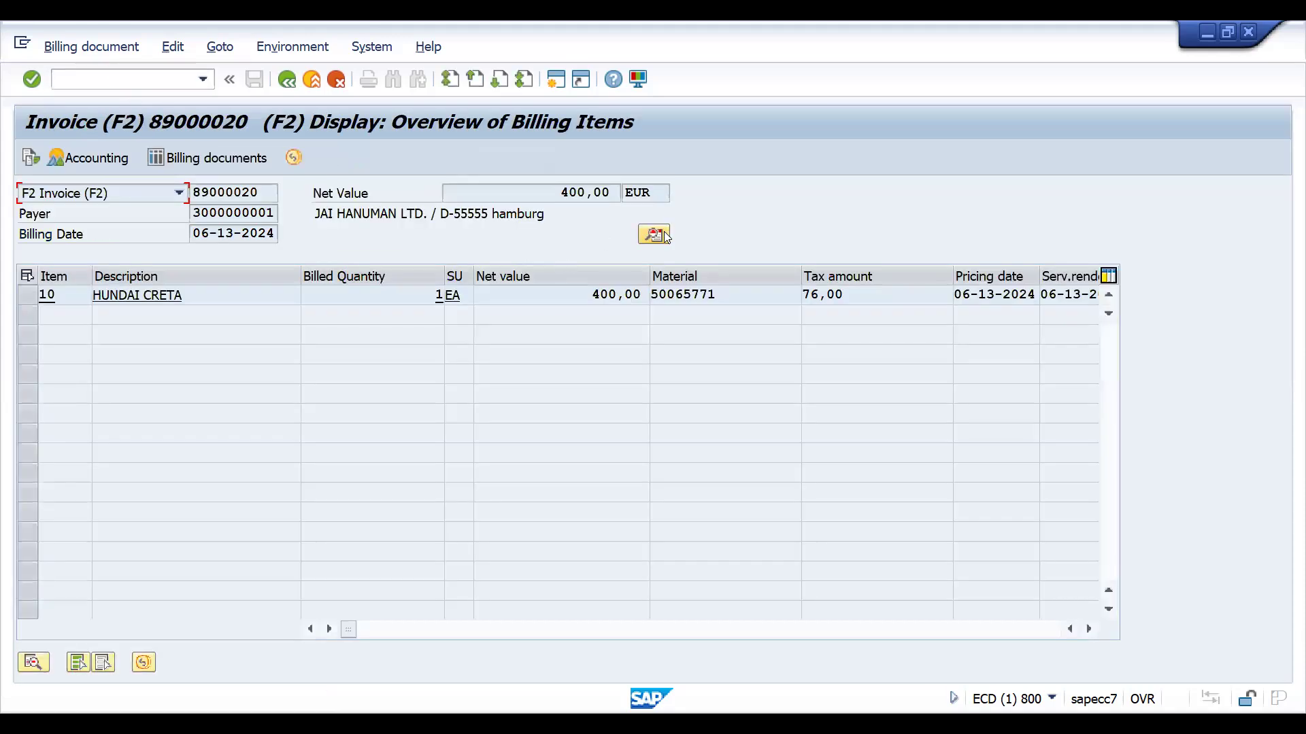
pyautogui.press('F8')
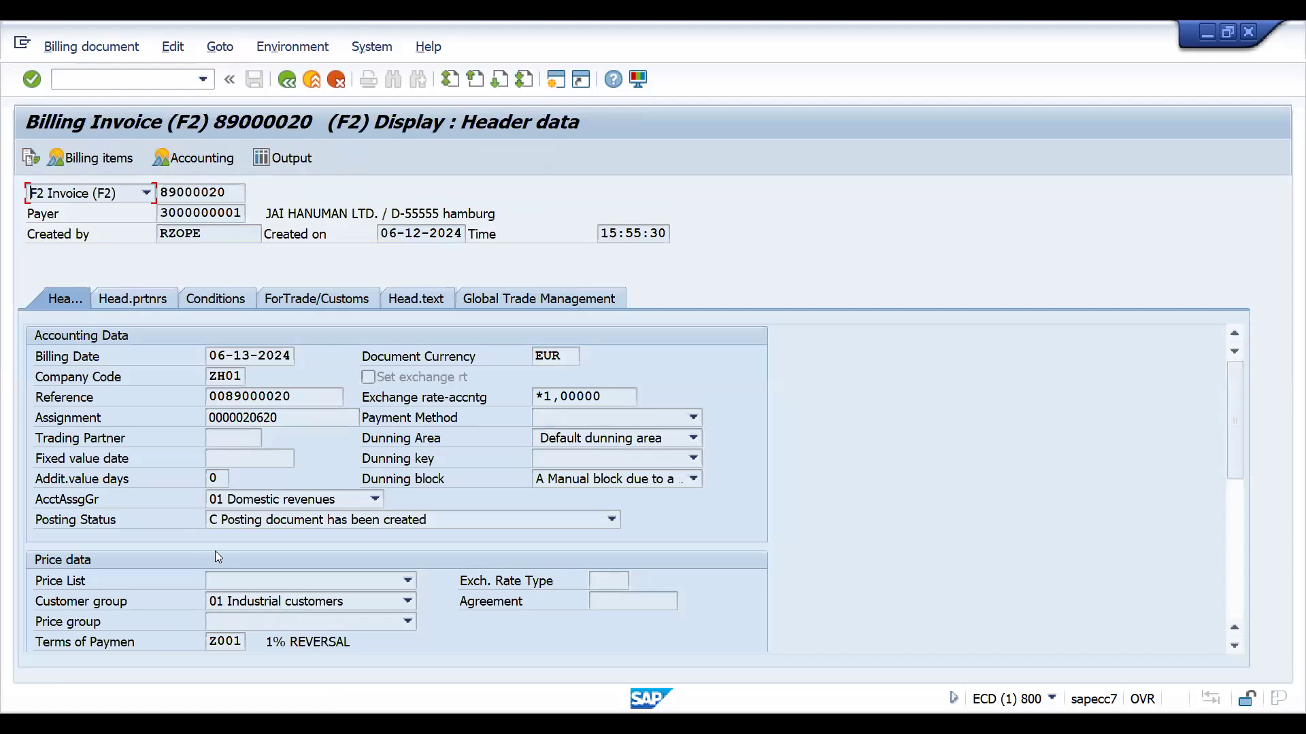
pyautogui.click(265, 520)
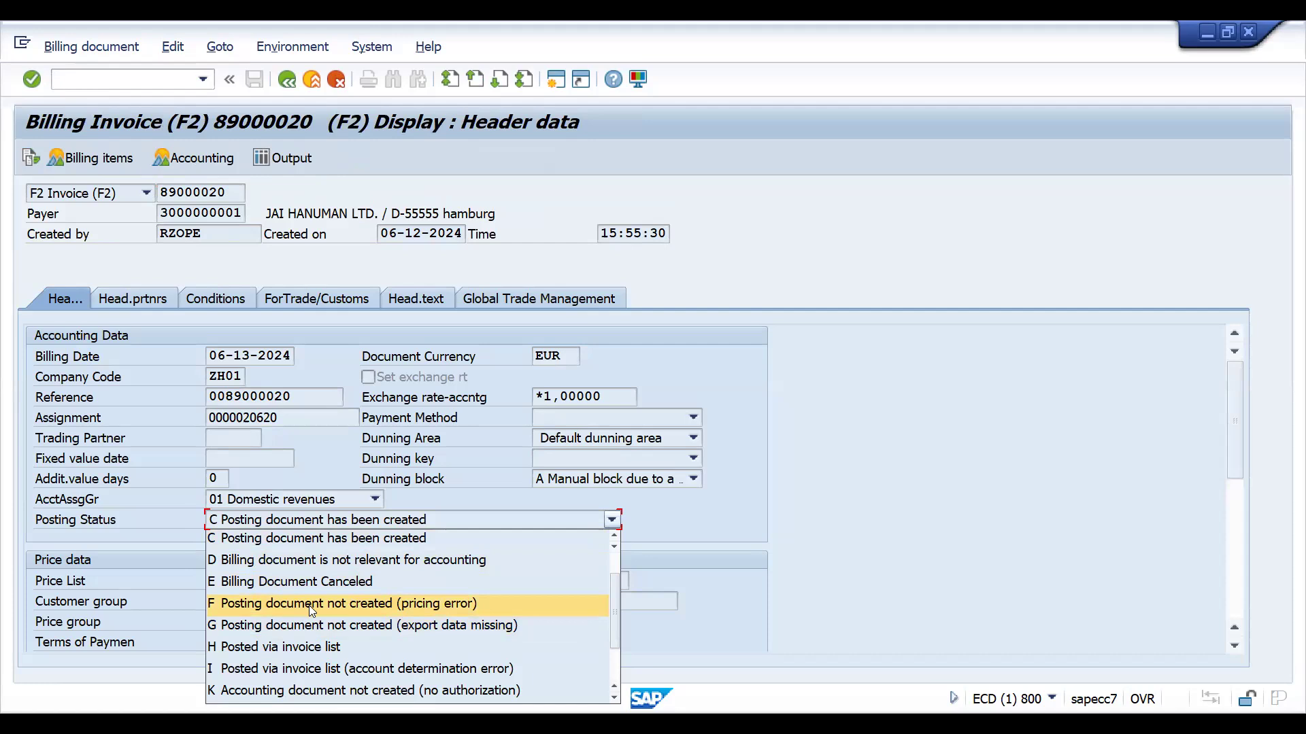
pyautogui.click(86, 81)
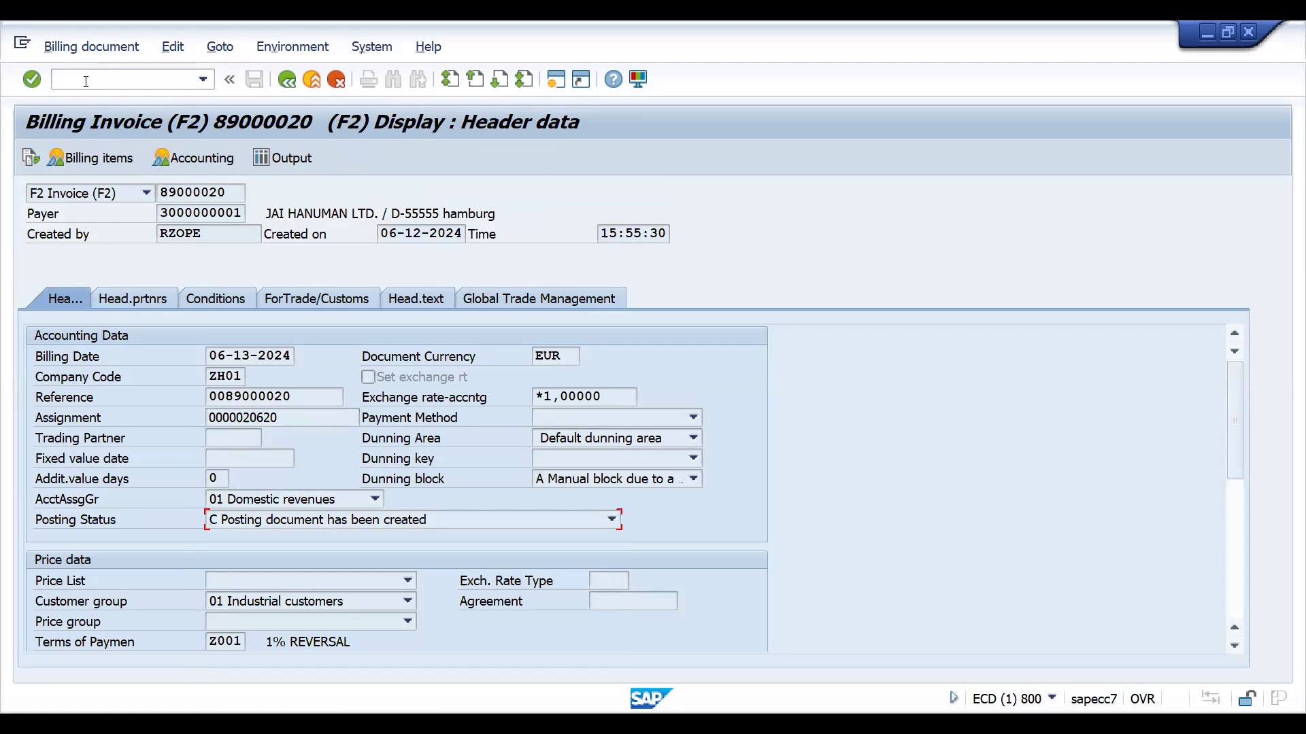
# Start Create Billing Document (VF01) with delivery 80018299 to be processed.
pyautogui.click(86, 81)
pyautogui.write('/nvf03')
pyautogui.press('BackSpace')
pyautogui.write('1')
pyautogui.press('Return')
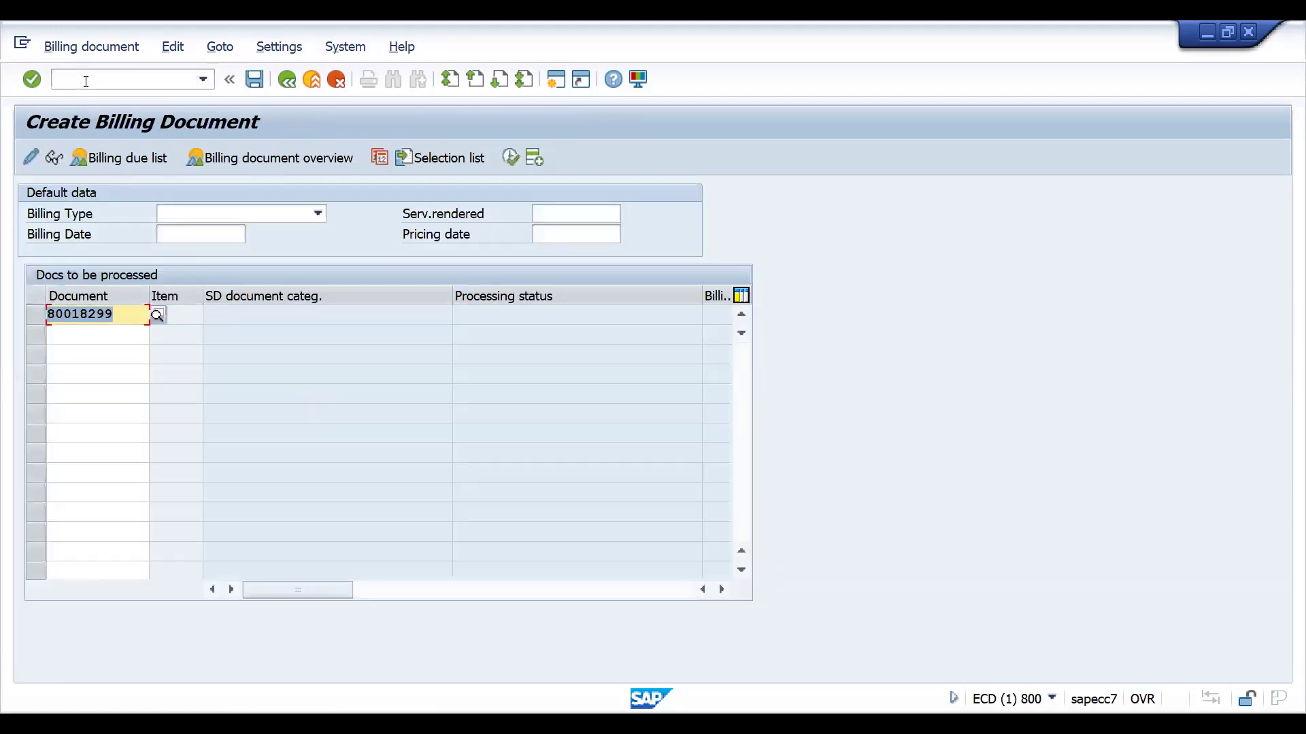
# Create the invoice from delivery 80018299 and review the billing log's pricing error.
pyautogui.press('Return')
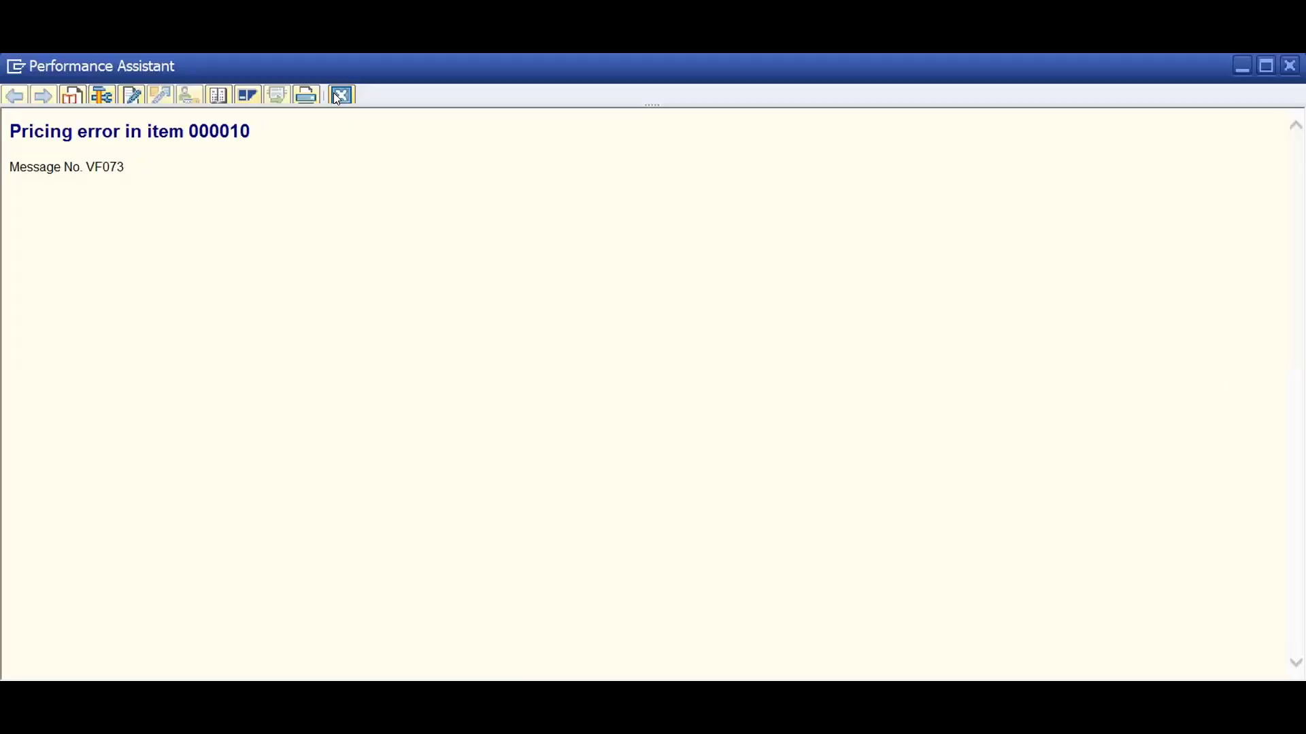
pyautogui.click(340, 95)
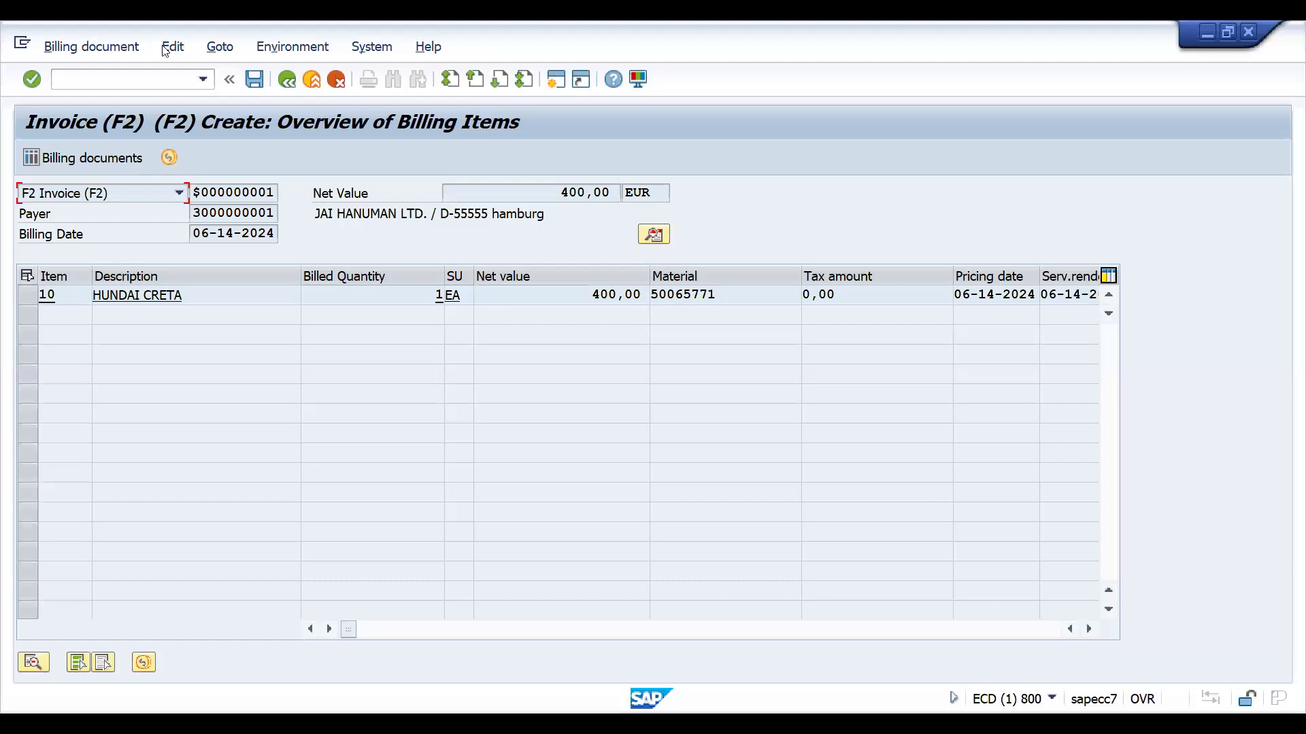
pyautogui.click(169, 48)
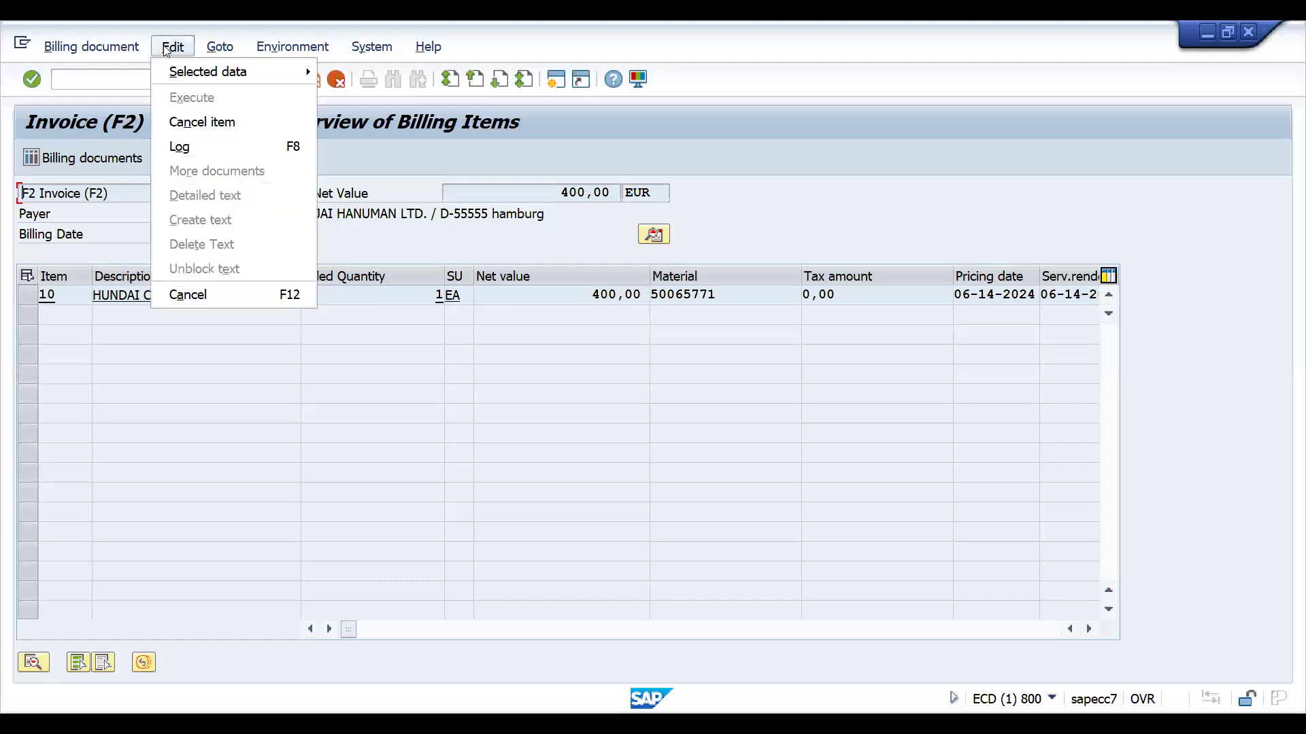
pyautogui.click(196, 151)
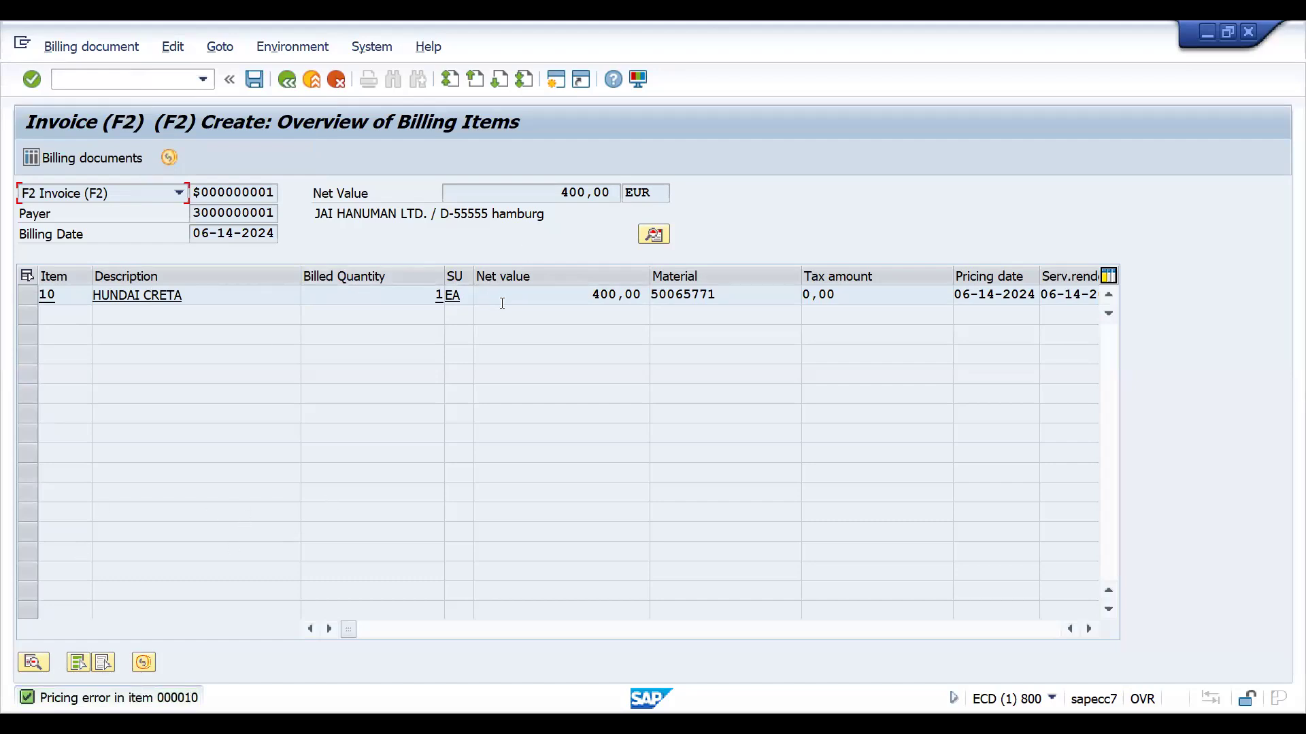
# Check item 10's conditions lacking MWST, then save billing document 89000023 without print output.
pyautogui.doubleClick(539, 294)
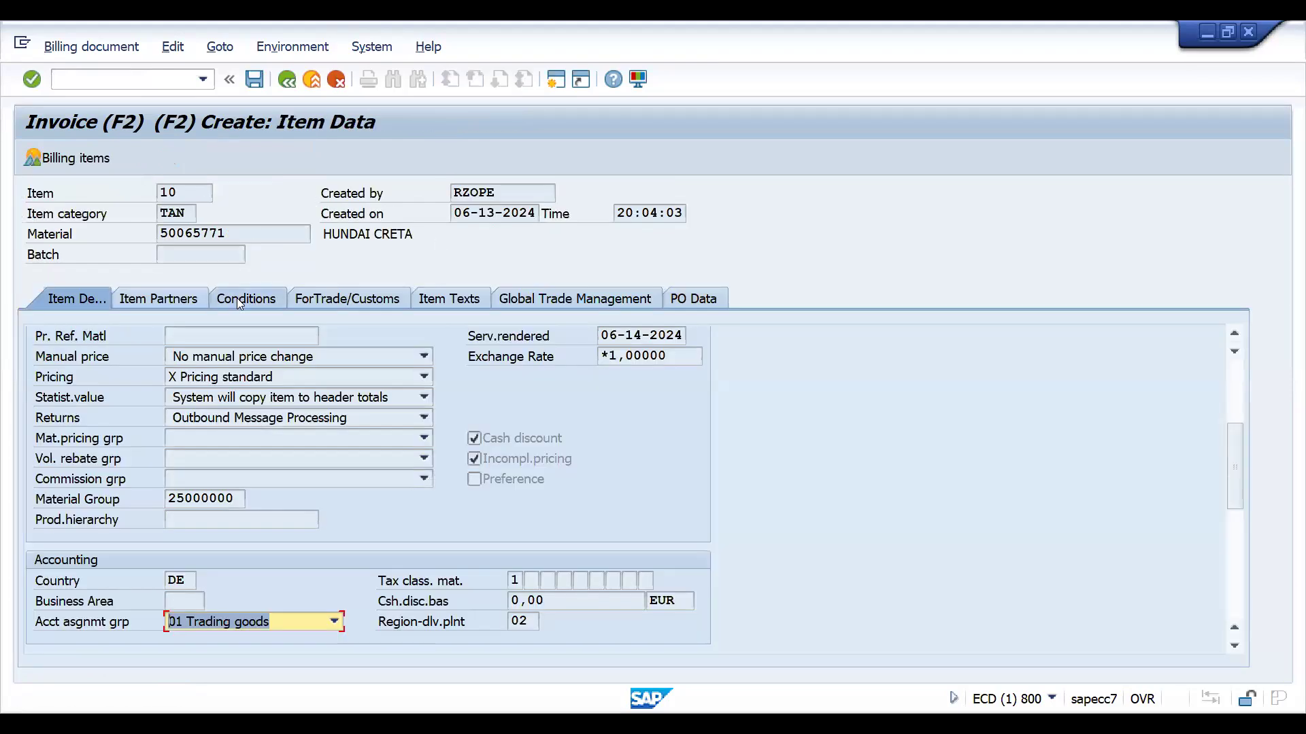
pyautogui.click(240, 304)
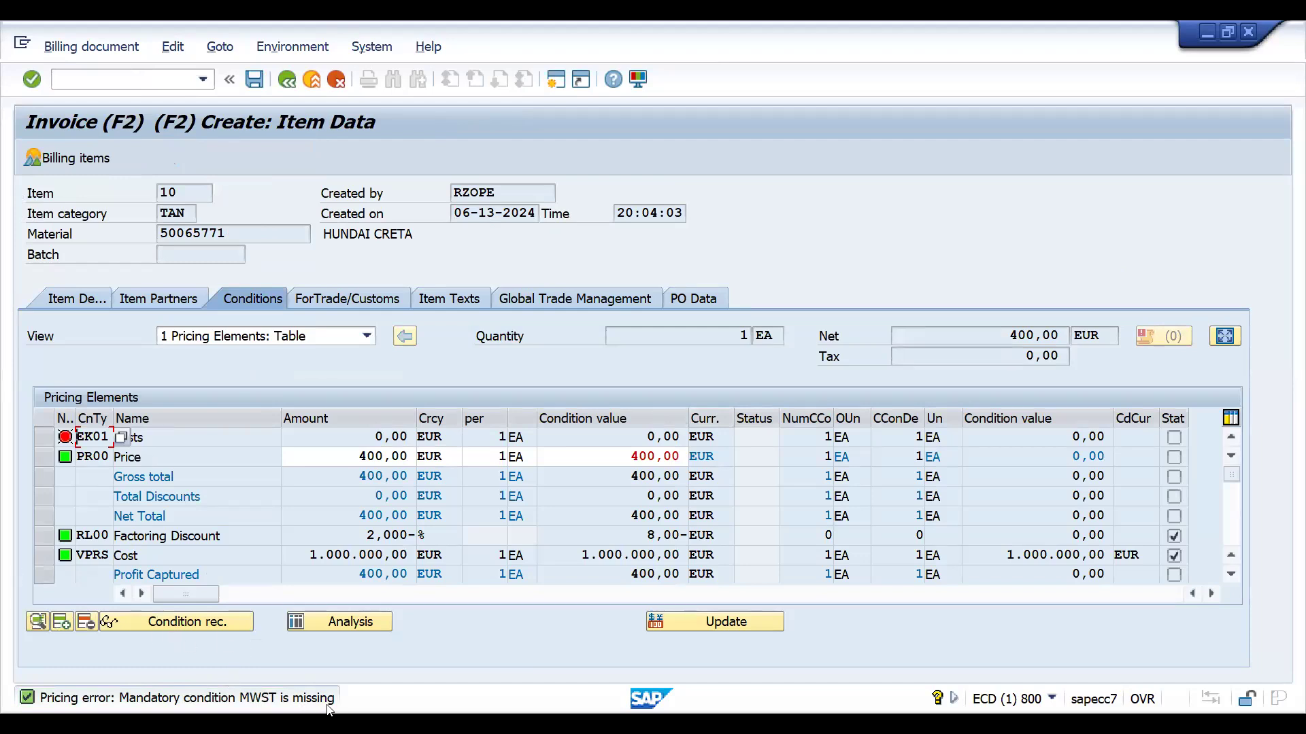
pyautogui.click(253, 80)
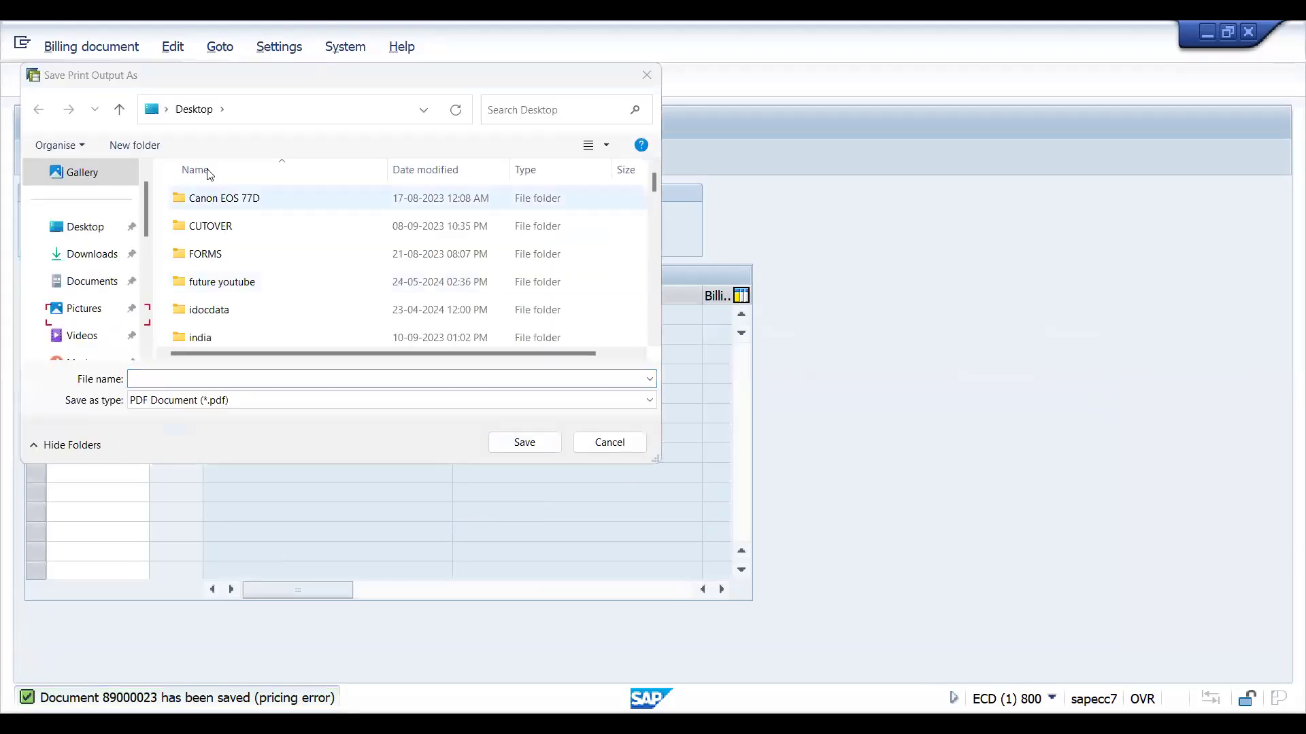
pyautogui.click(602, 445)
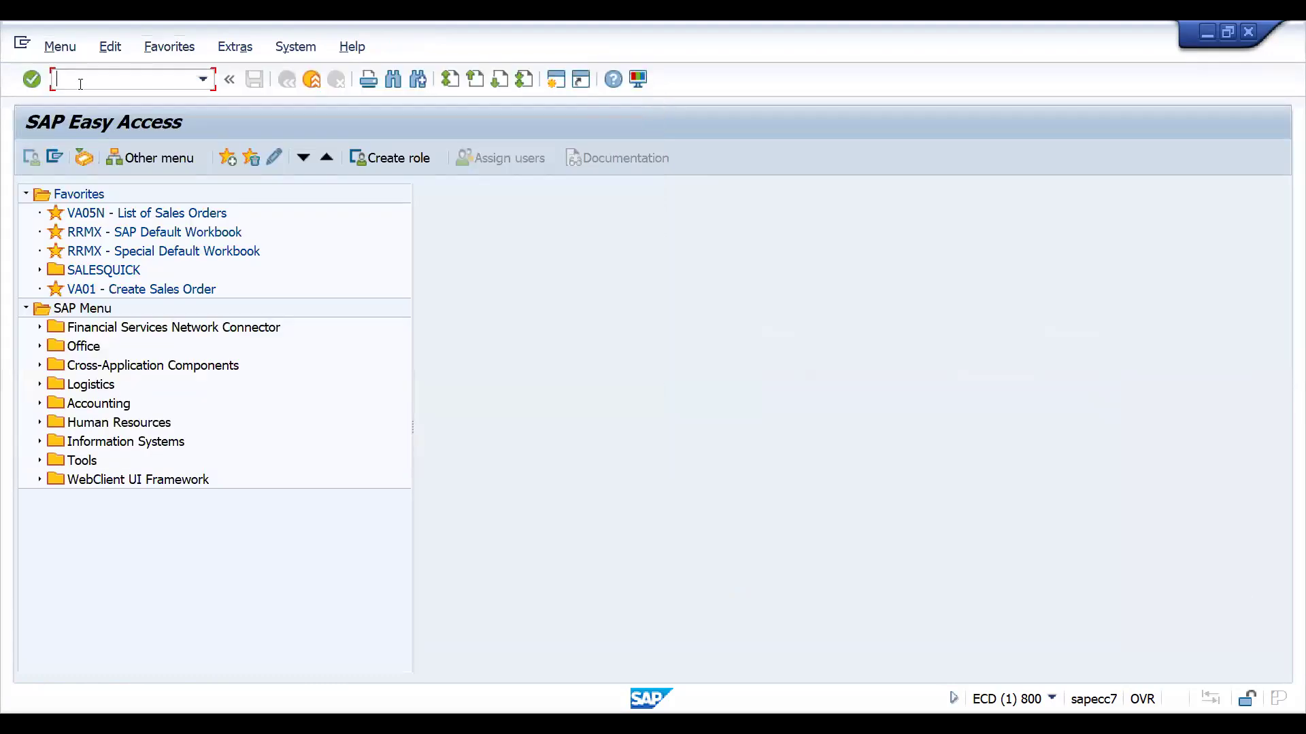
# In VF03, display invoice 89000023 from its document flow and inspect its header conditions.
pyautogui.write('VF03')
pyautogui.press('Return')
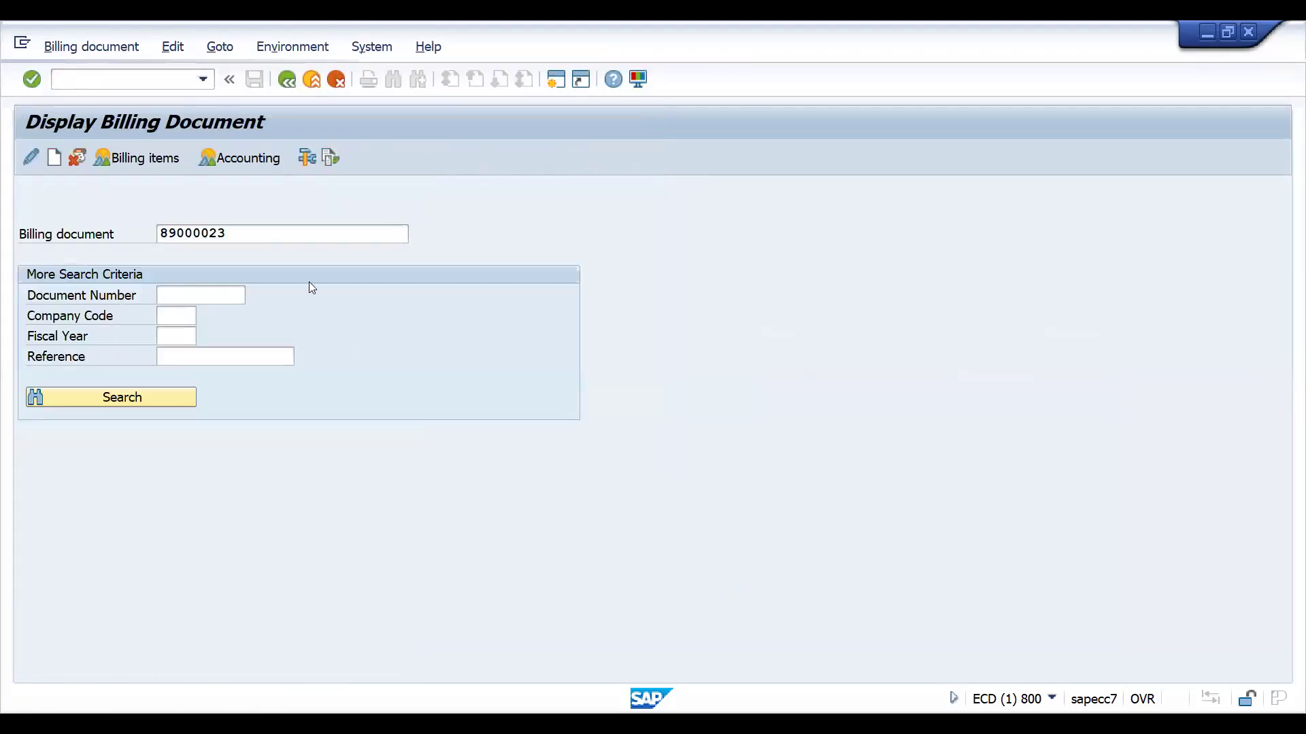
pyautogui.press('F5')
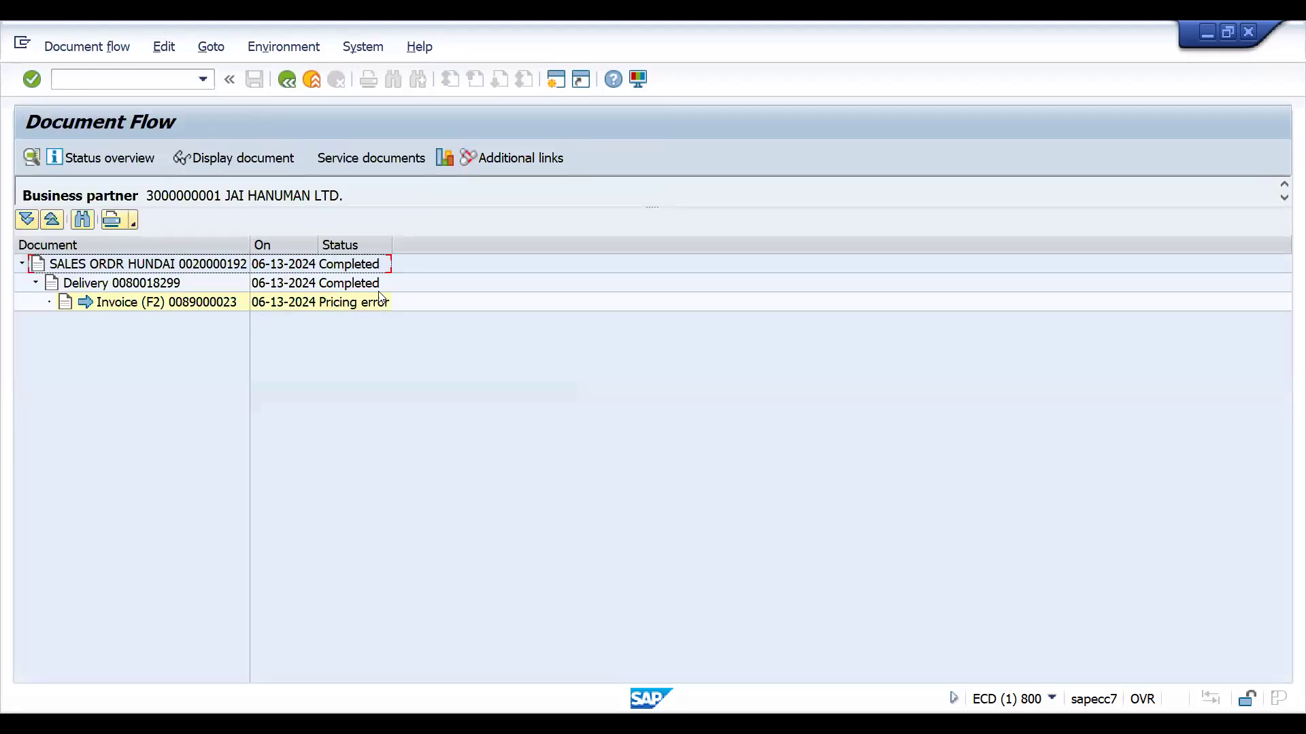
pyautogui.click(162, 306)
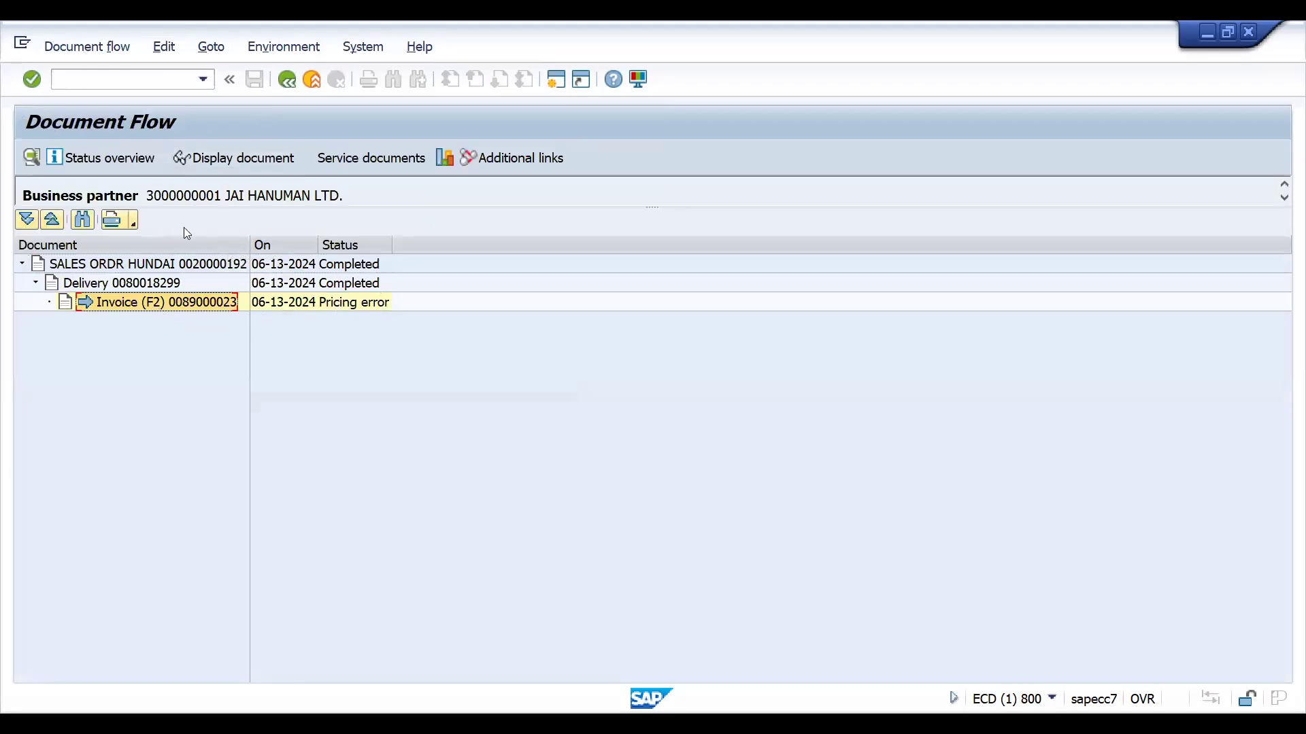
pyautogui.click(200, 160)
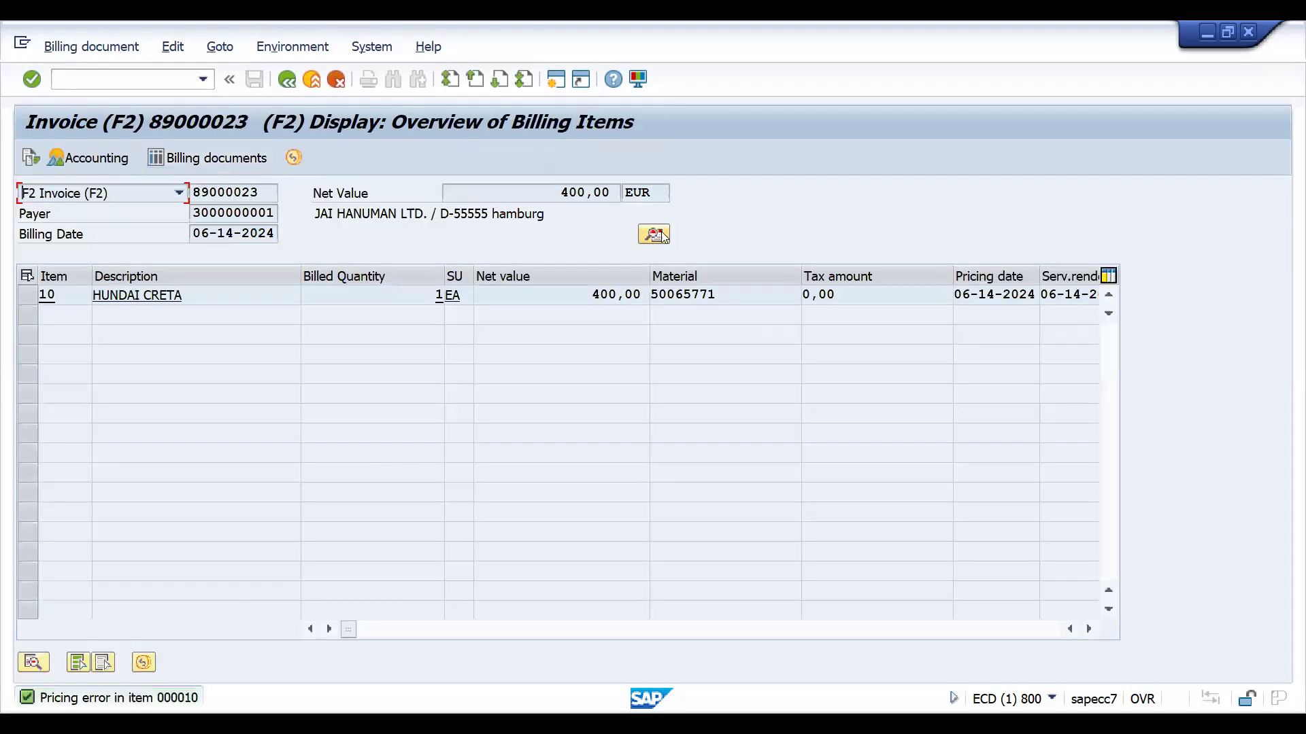
pyautogui.click(656, 235)
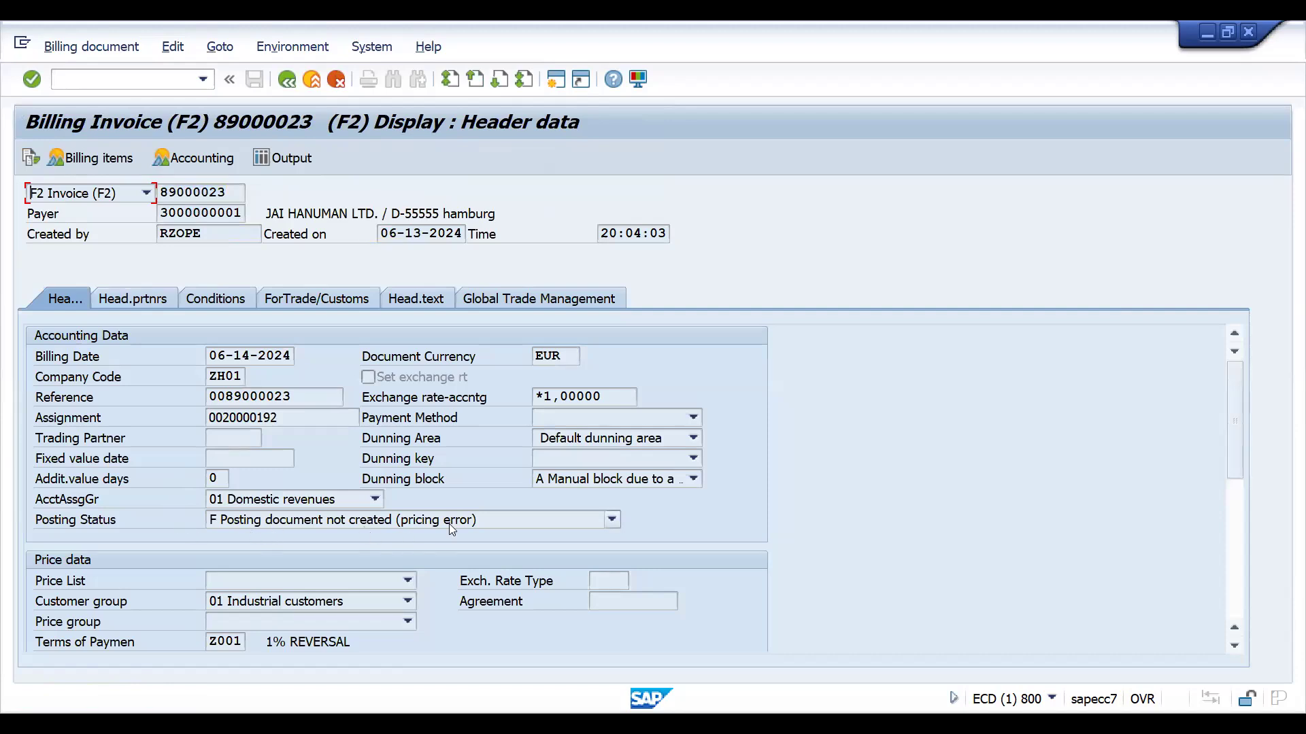
pyautogui.click(204, 298)
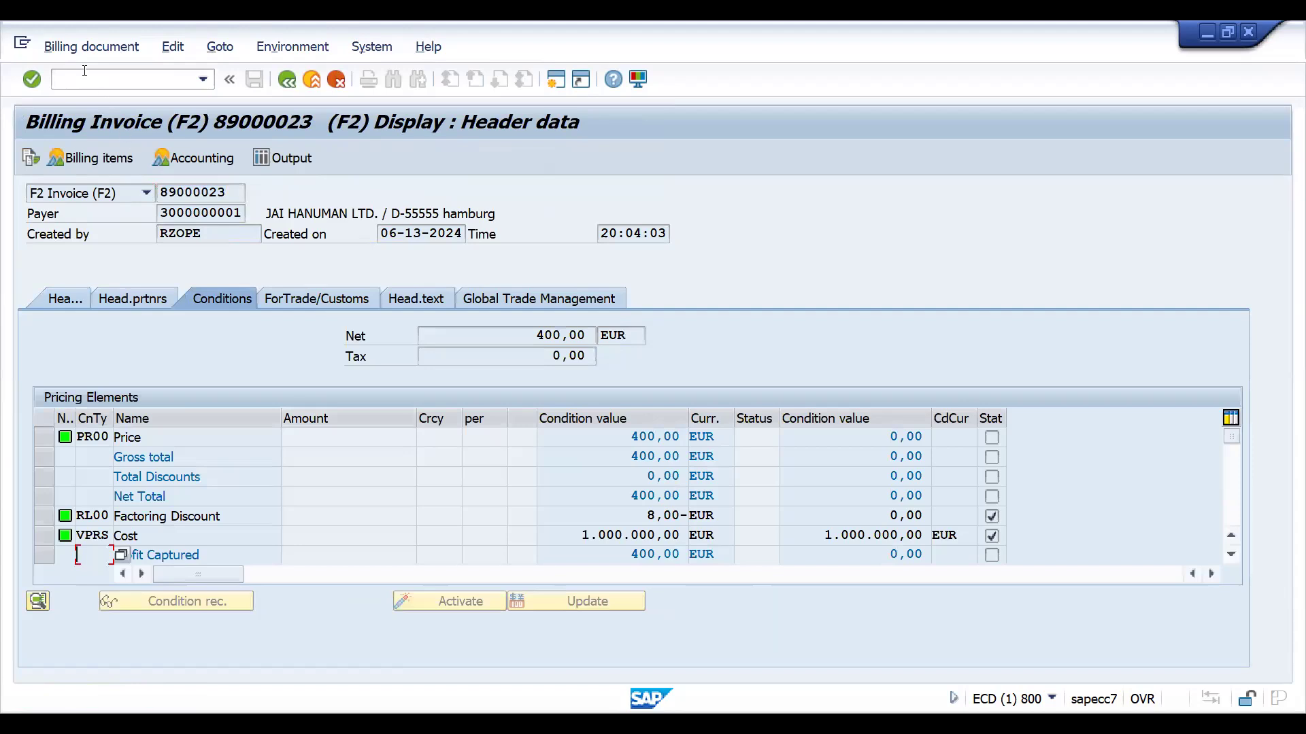
# Display sales order 20000192 from the document flow and open item 10's details.
pyautogui.click(30, 158)
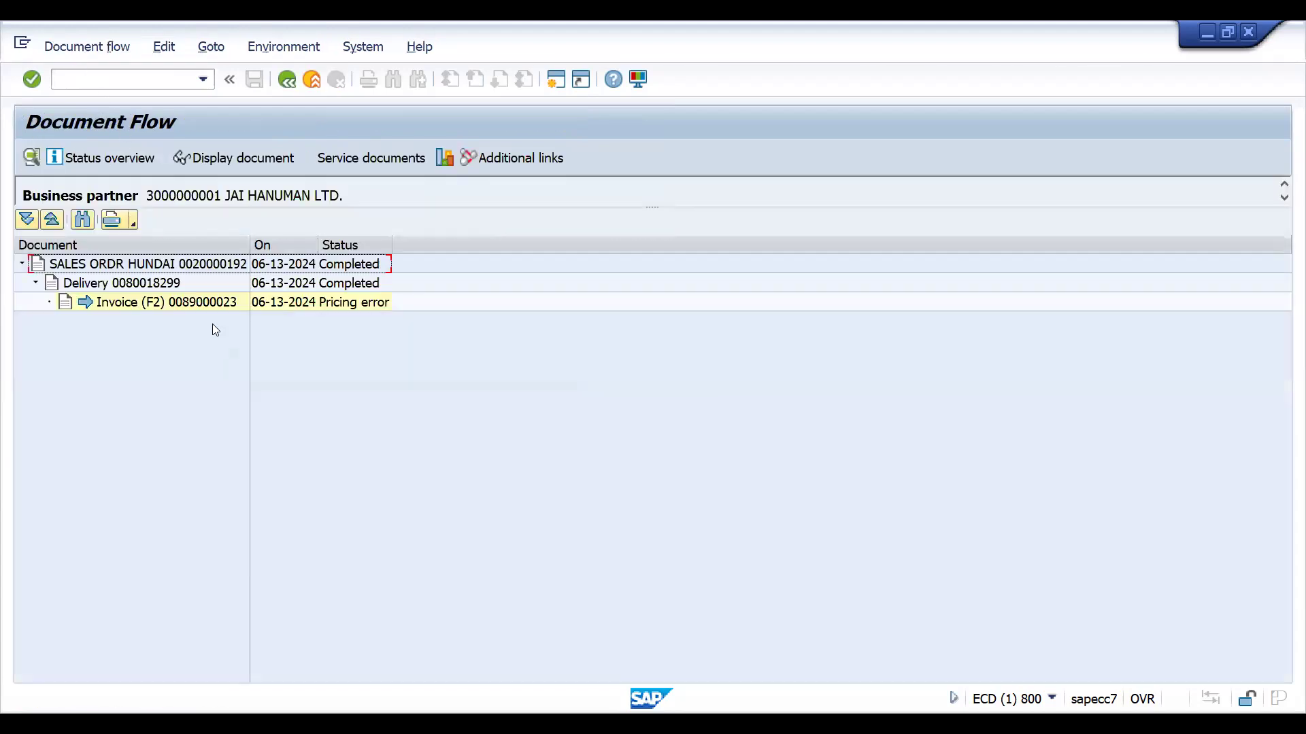
pyautogui.click(188, 270)
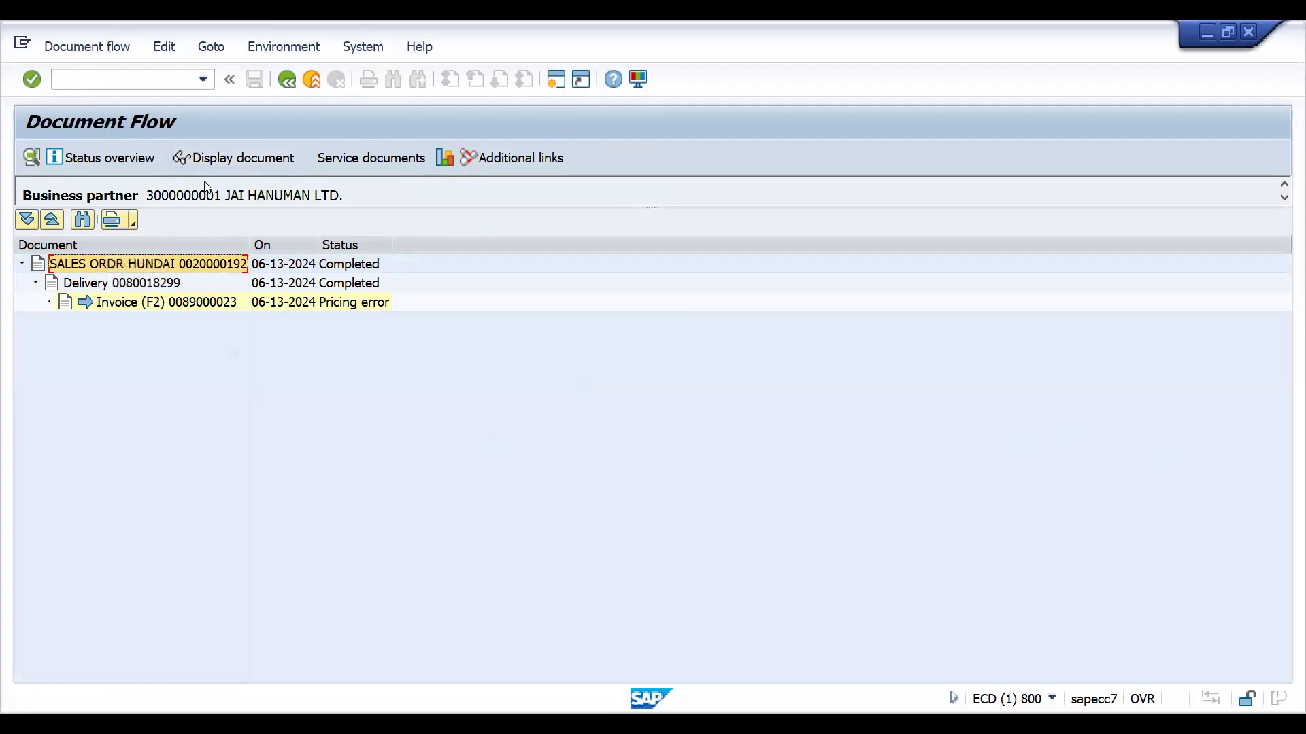
pyautogui.click(219, 163)
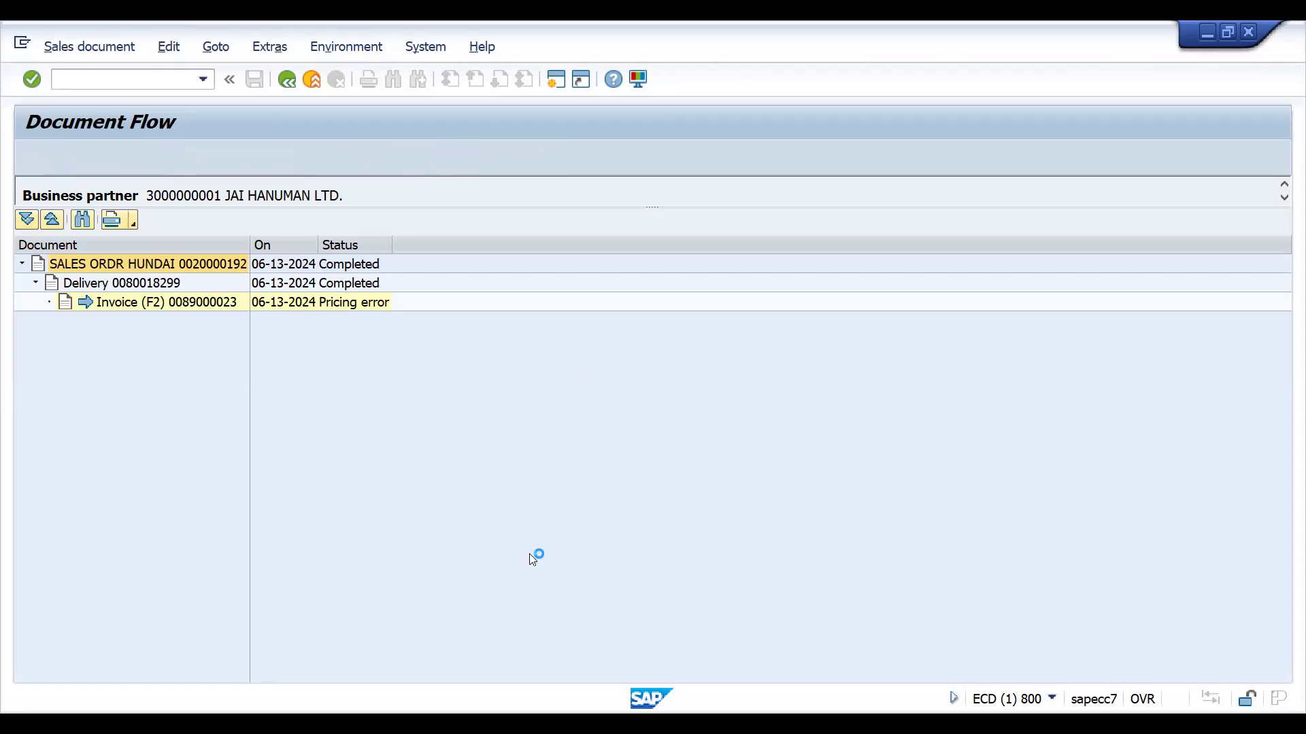
pyautogui.doubleClick(458, 561)
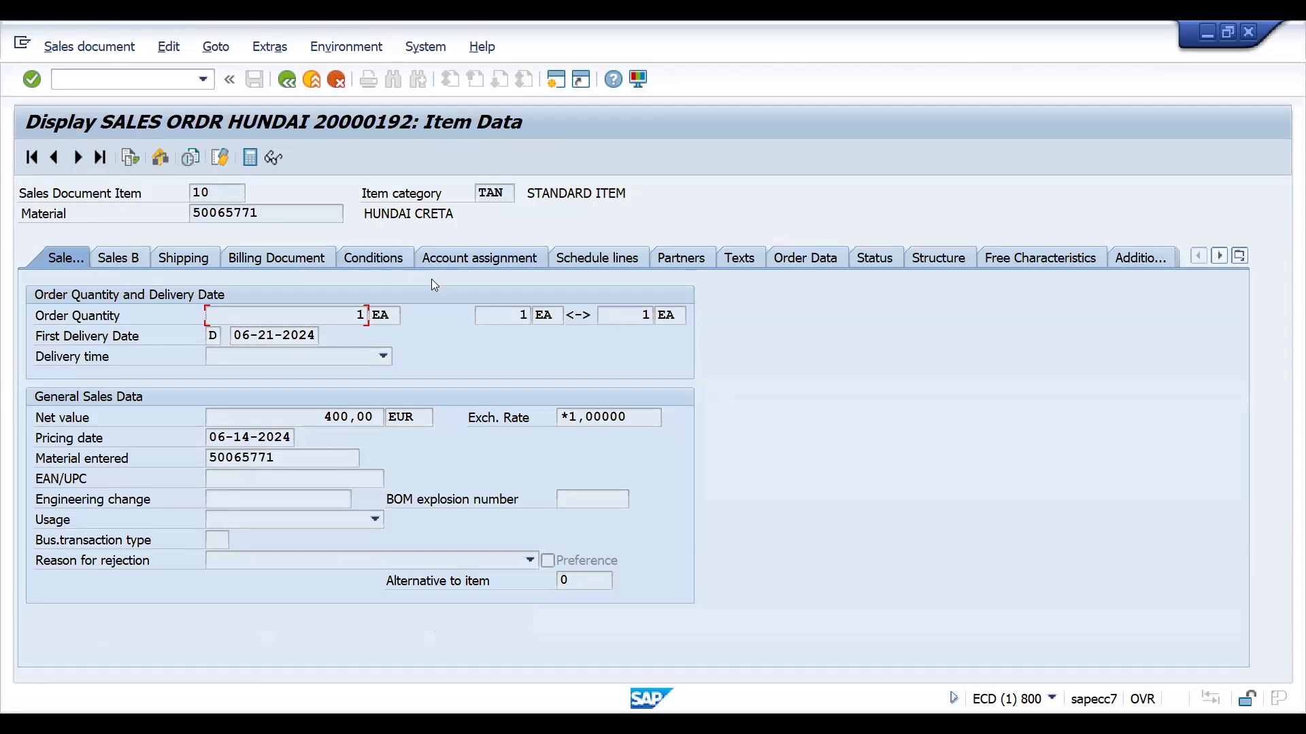
# Show item 10's conditions and select the MWST Output Tax row at 19,000 % (tax 76,00).
pyautogui.click(384, 261)
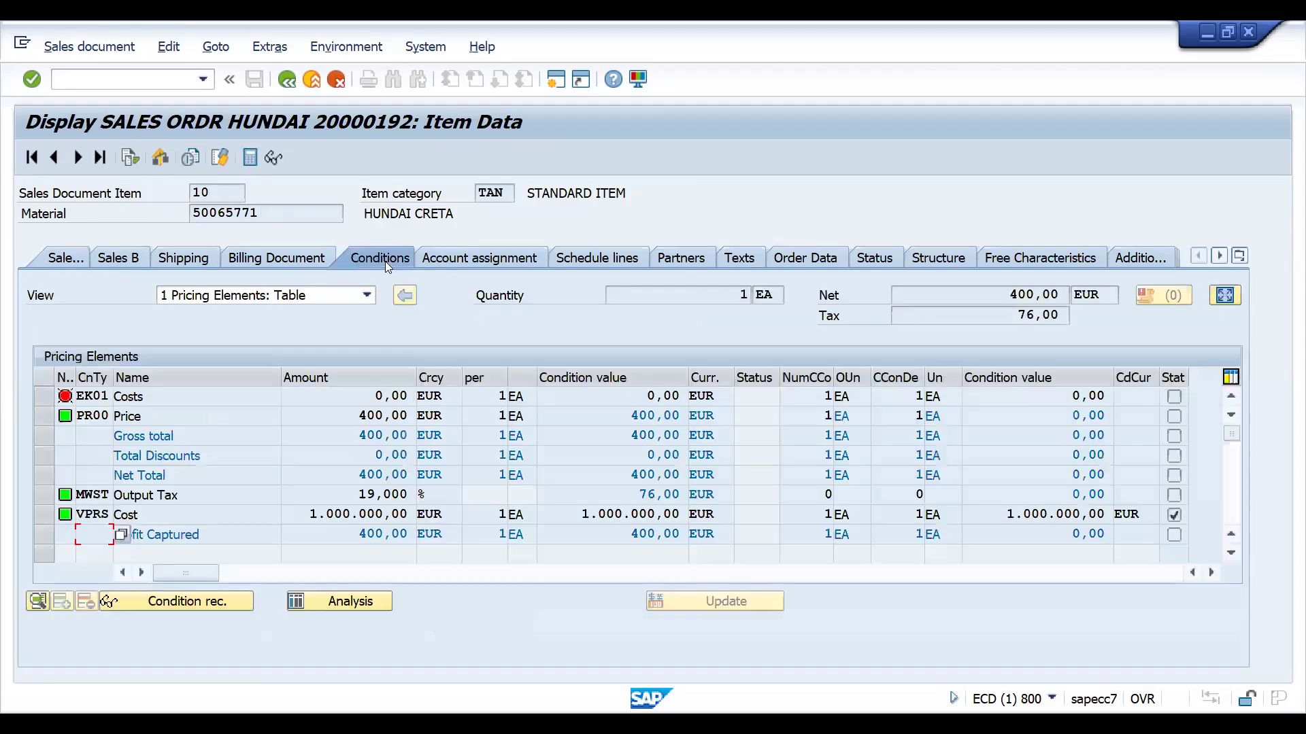
pyautogui.click(44, 495)
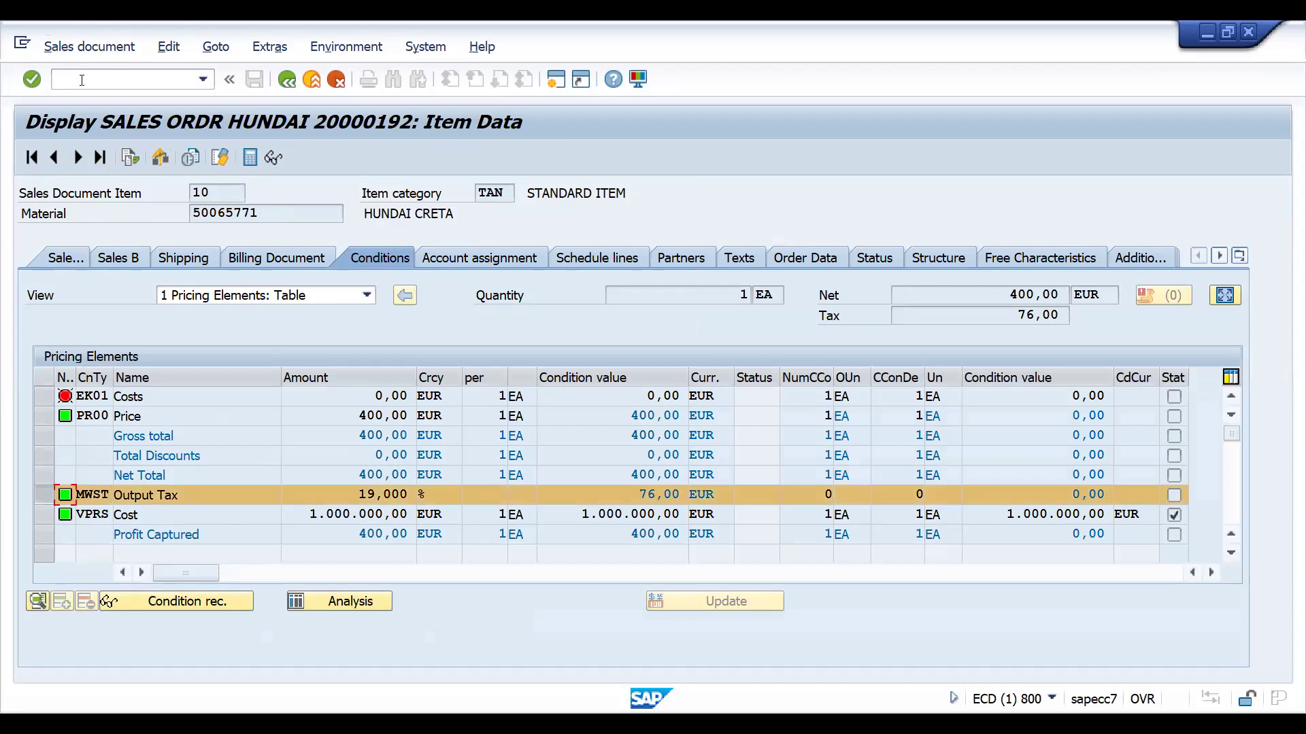
# Start creating MWST condition records with the Departure Country / Destination Country key combination.
pyautogui.write('/nvk11')
pyautogui.press('Return')
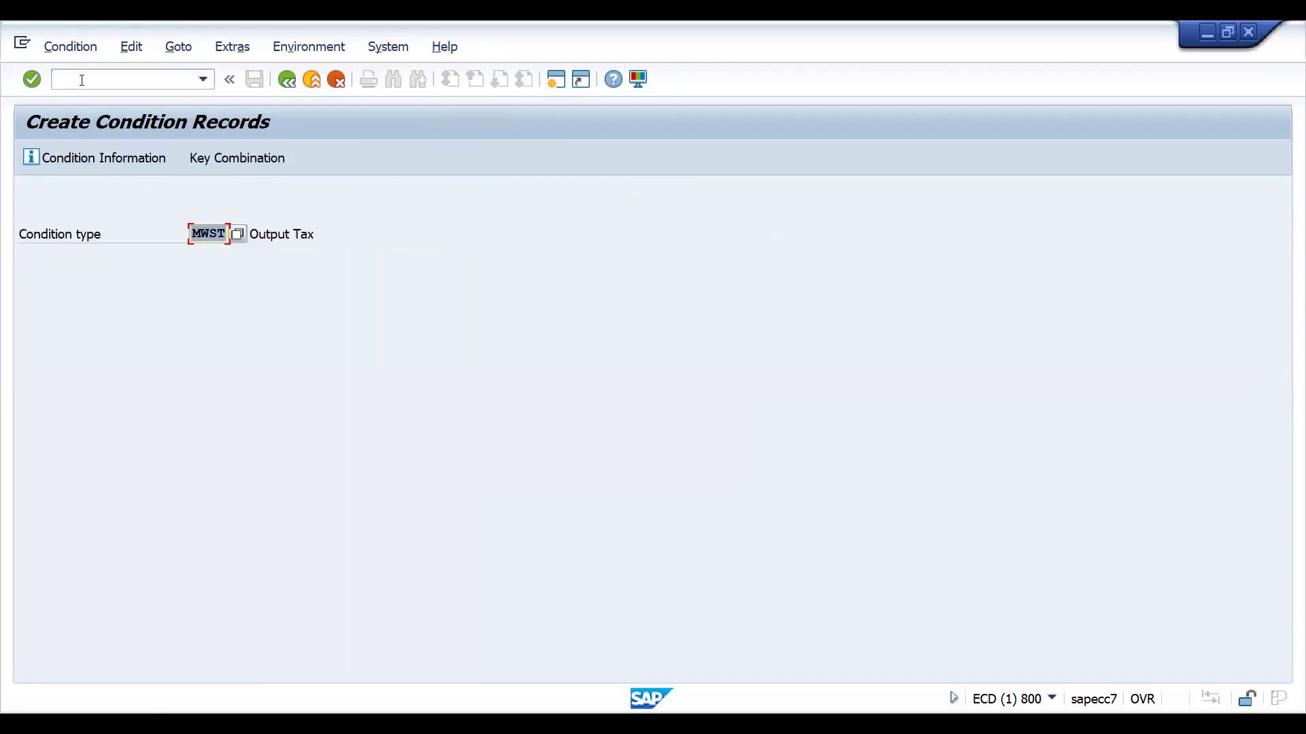
pyautogui.click(81, 80)
pyautogui.press('Return')
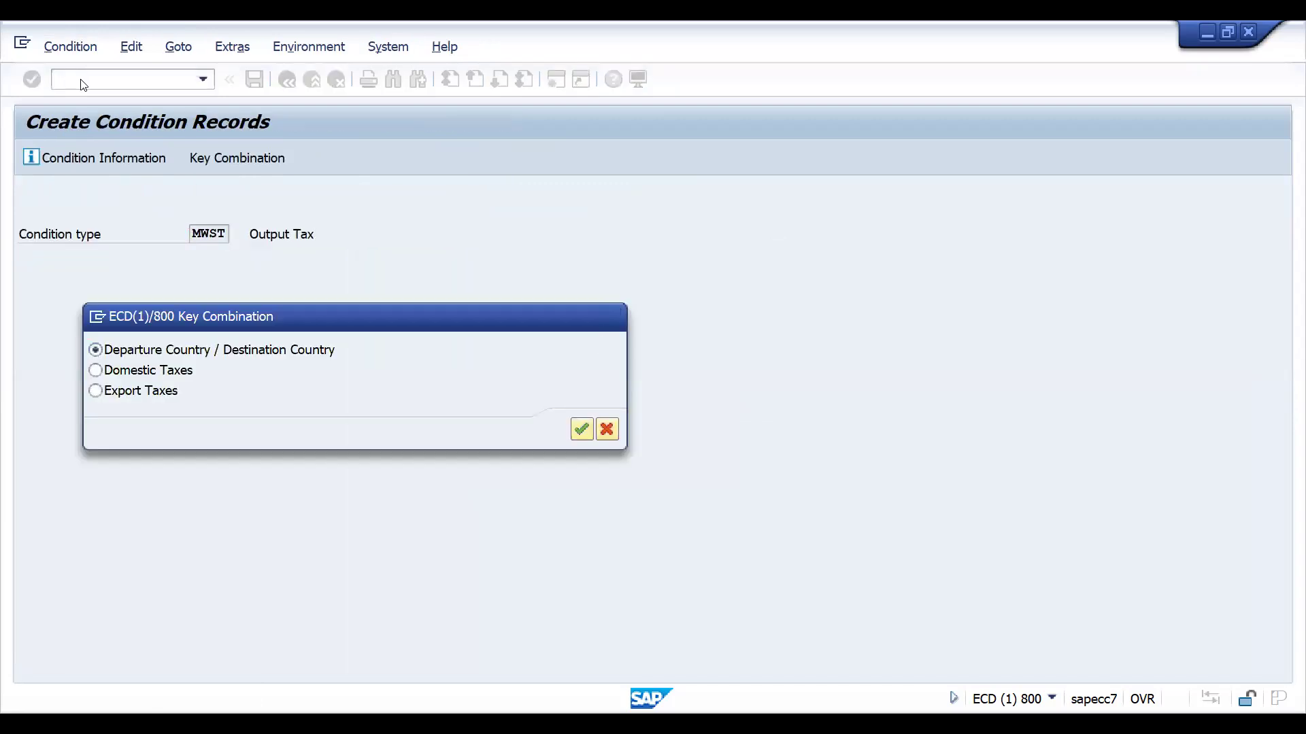
pyautogui.press('Return')
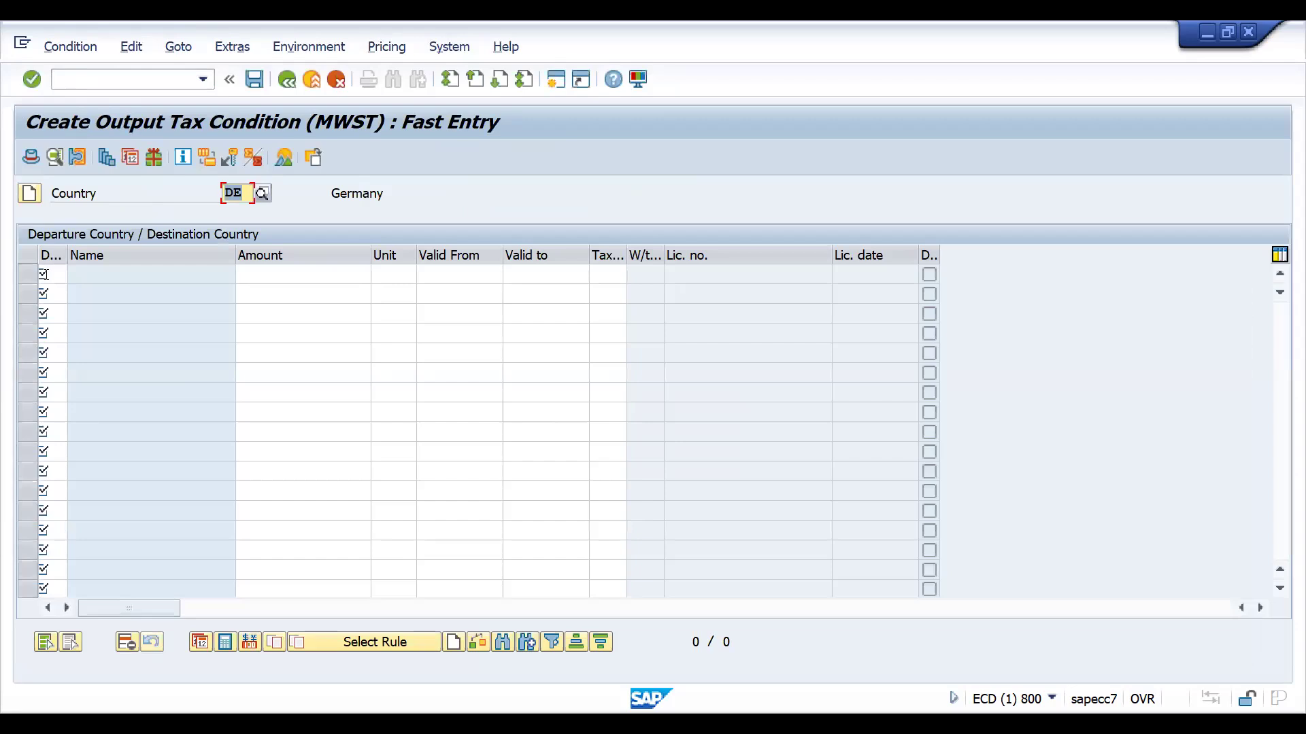
# Enter Germany (DE) at 19,000 with tax code AA and save the condition record.
pyautogui.click(45, 274)
pyautogui.write('de')
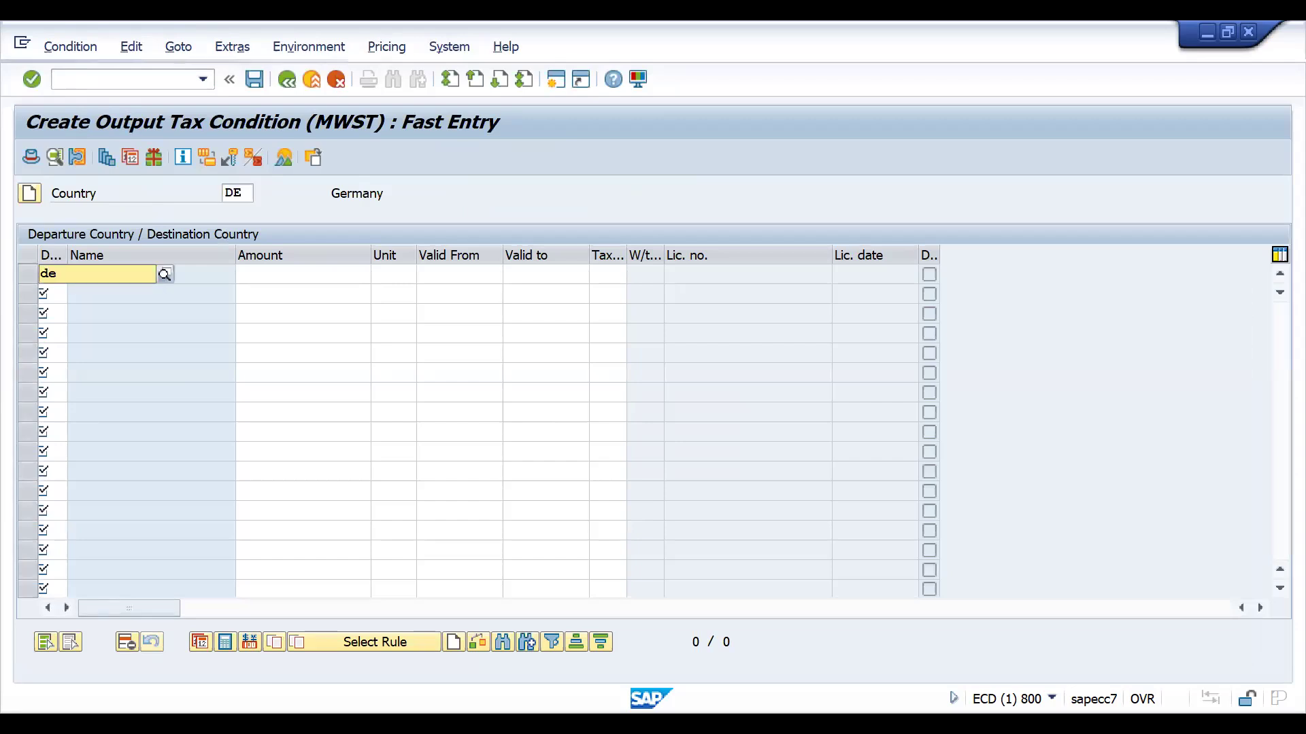
pyautogui.click(356, 273)
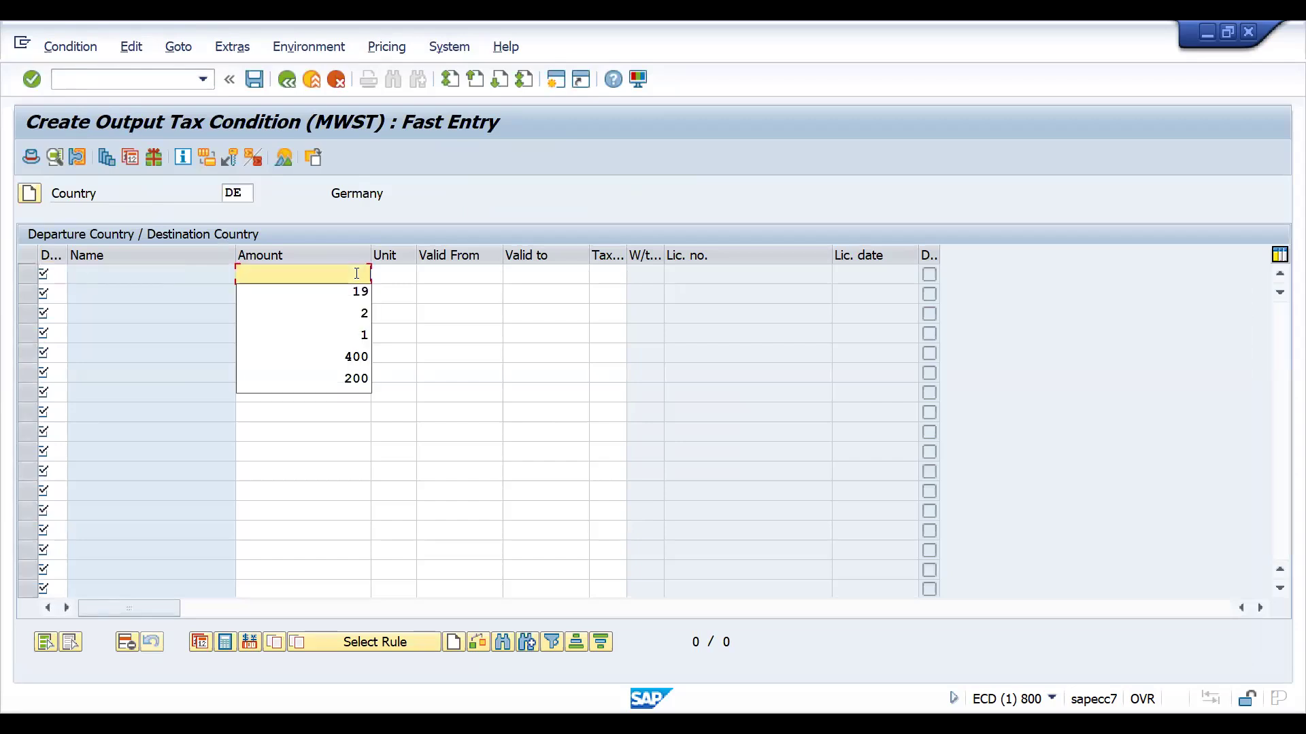
pyautogui.write('19')
pyautogui.press('Tab')
pyautogui.press('Tab')
pyautogui.press('Tab')
pyautogui.press('Tab')
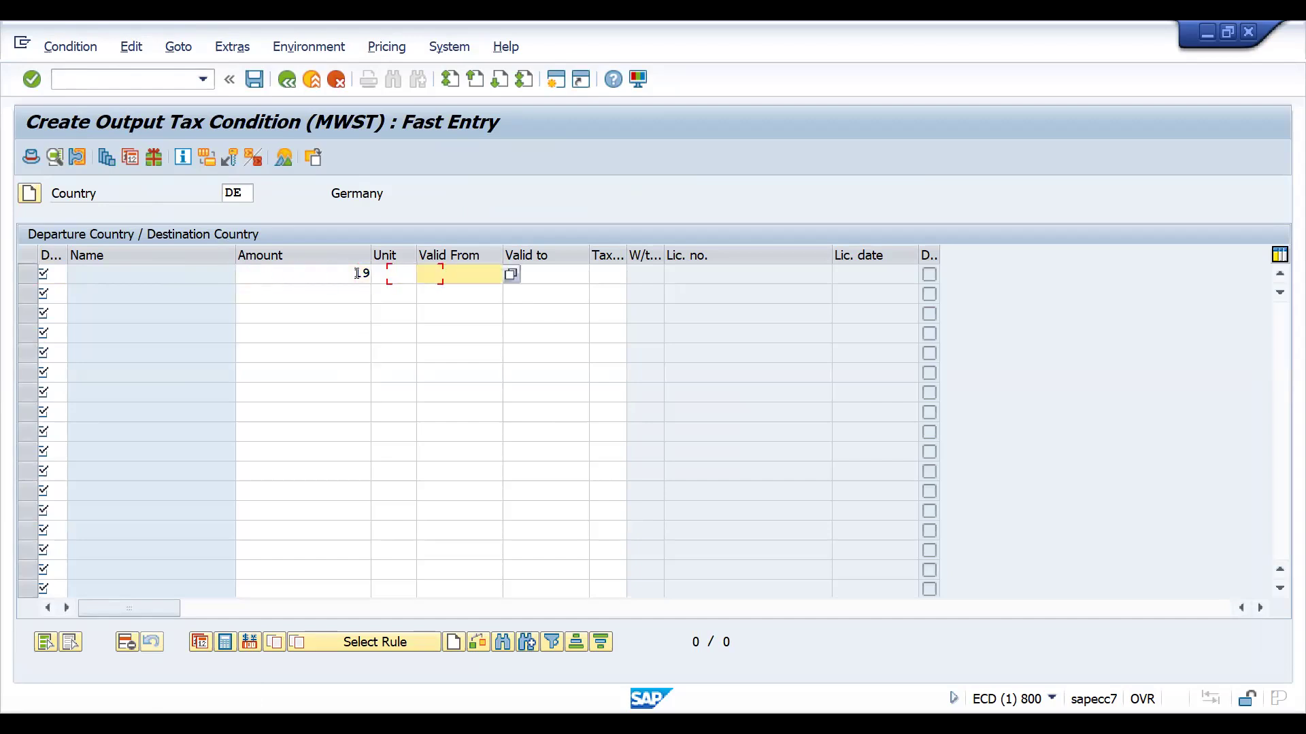
pyautogui.write('aa')
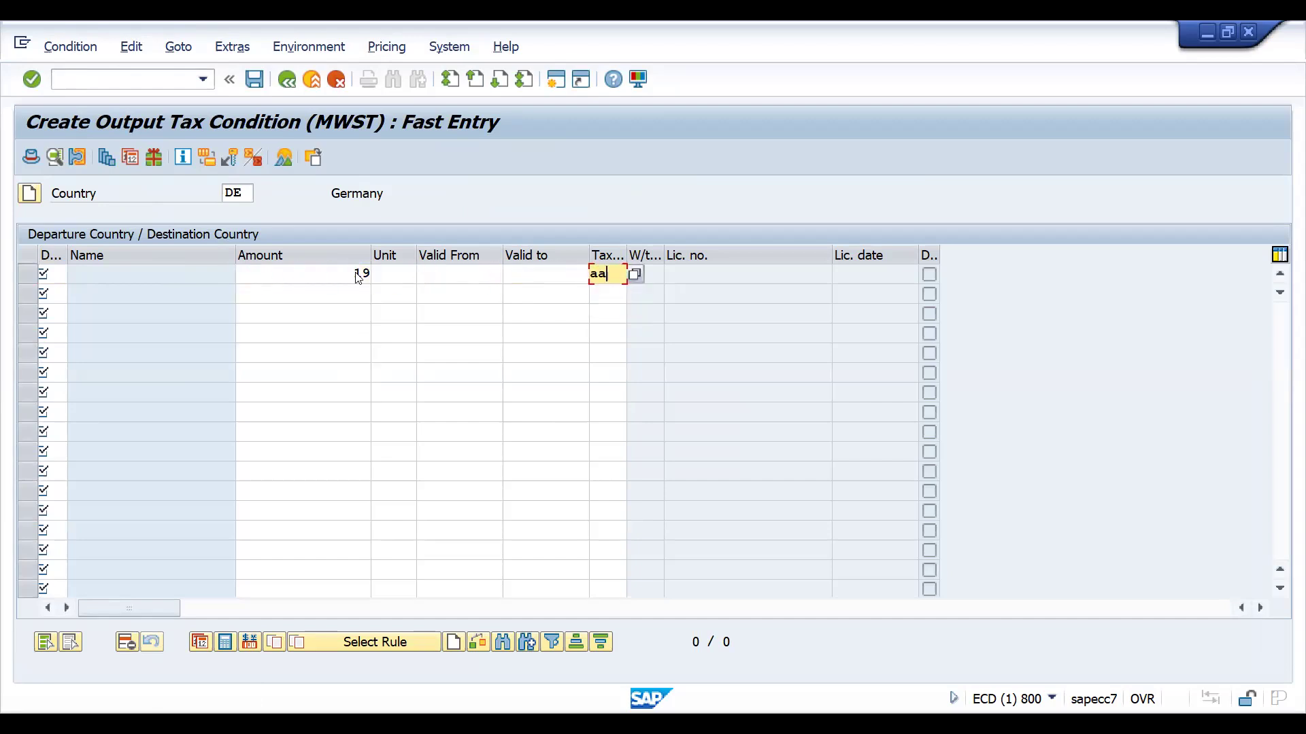
pyautogui.press('Return')
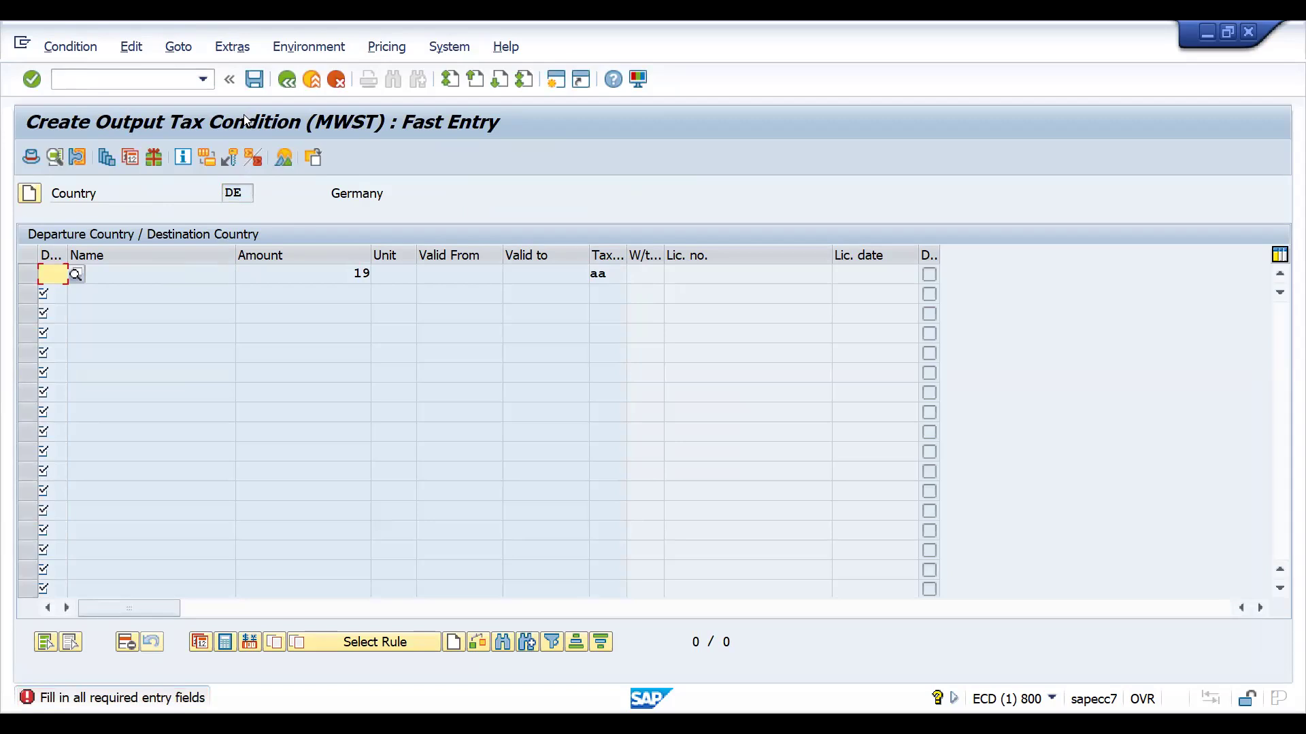
pyautogui.write('de')
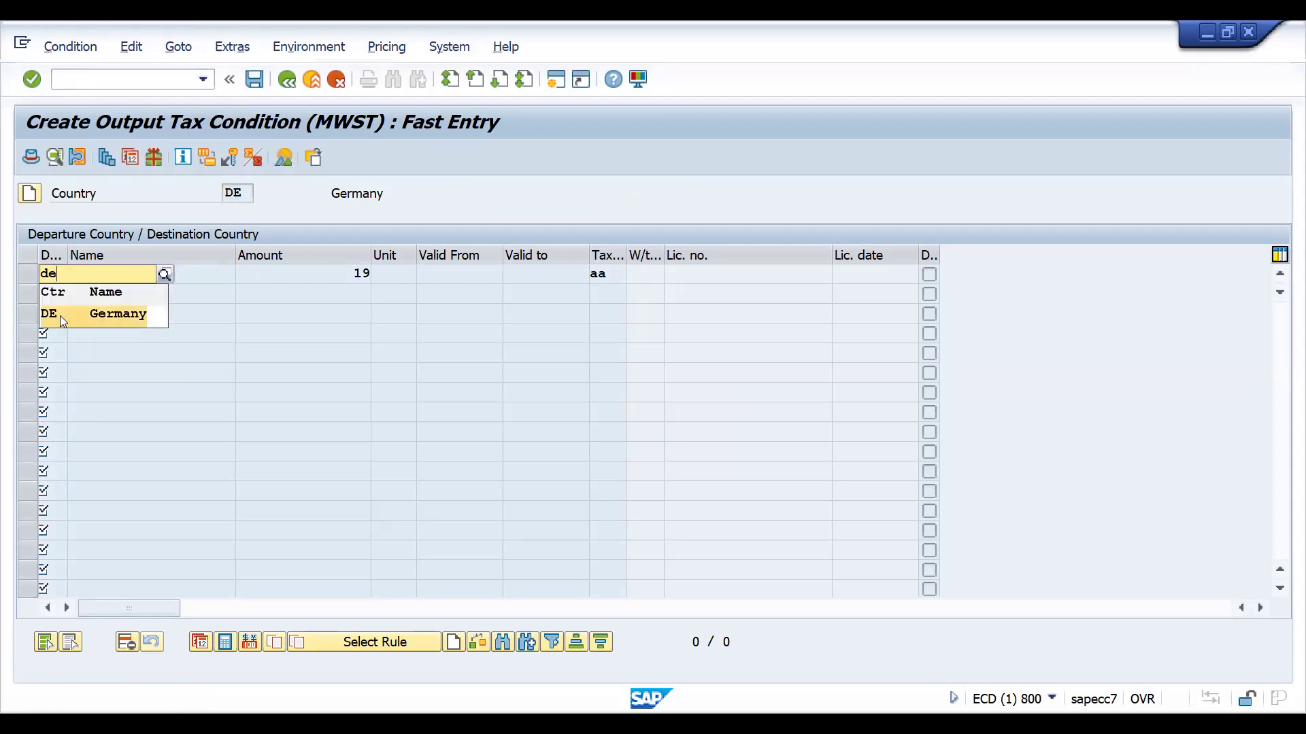
pyautogui.click(60, 313)
pyautogui.press('Return')
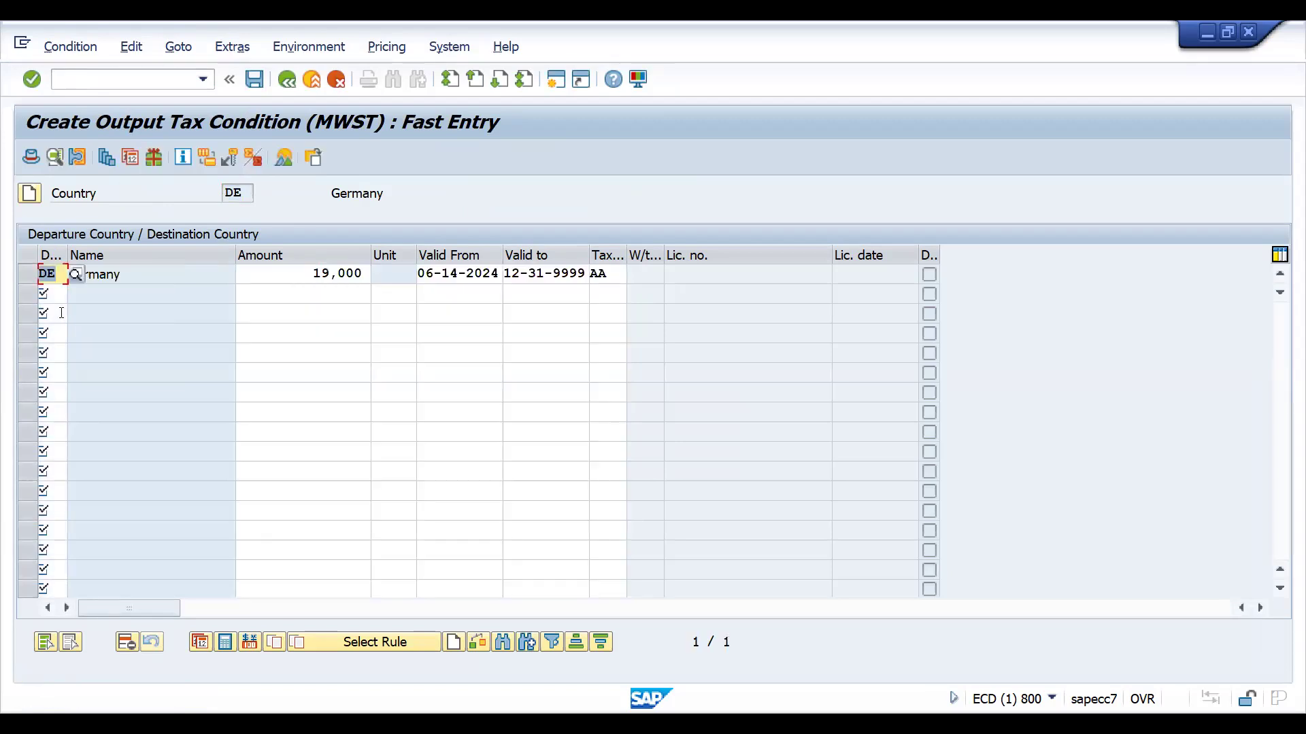
pyautogui.click(256, 79)
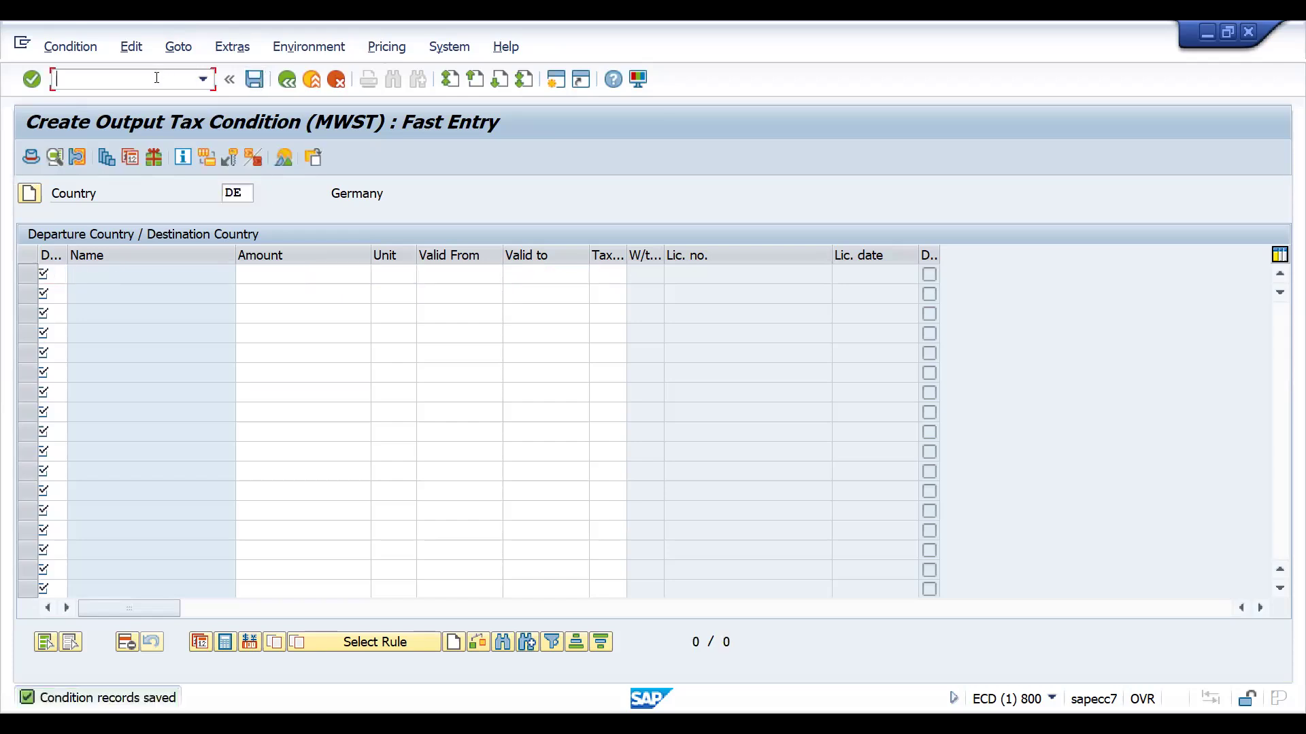
# Open billing document 89000023 for change and show item 10's pricing conditions.
pyautogui.write('/nvk12')
pyautogui.press('Return')
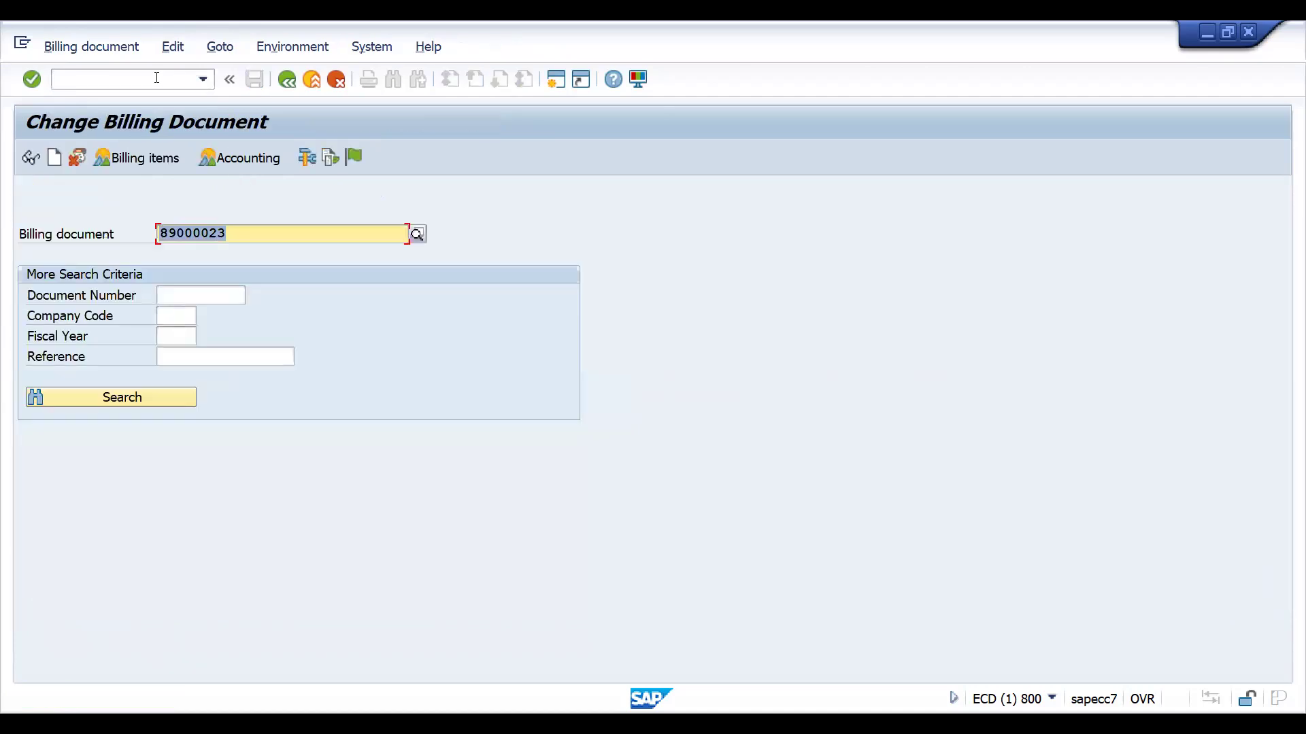
pyautogui.press('Return')
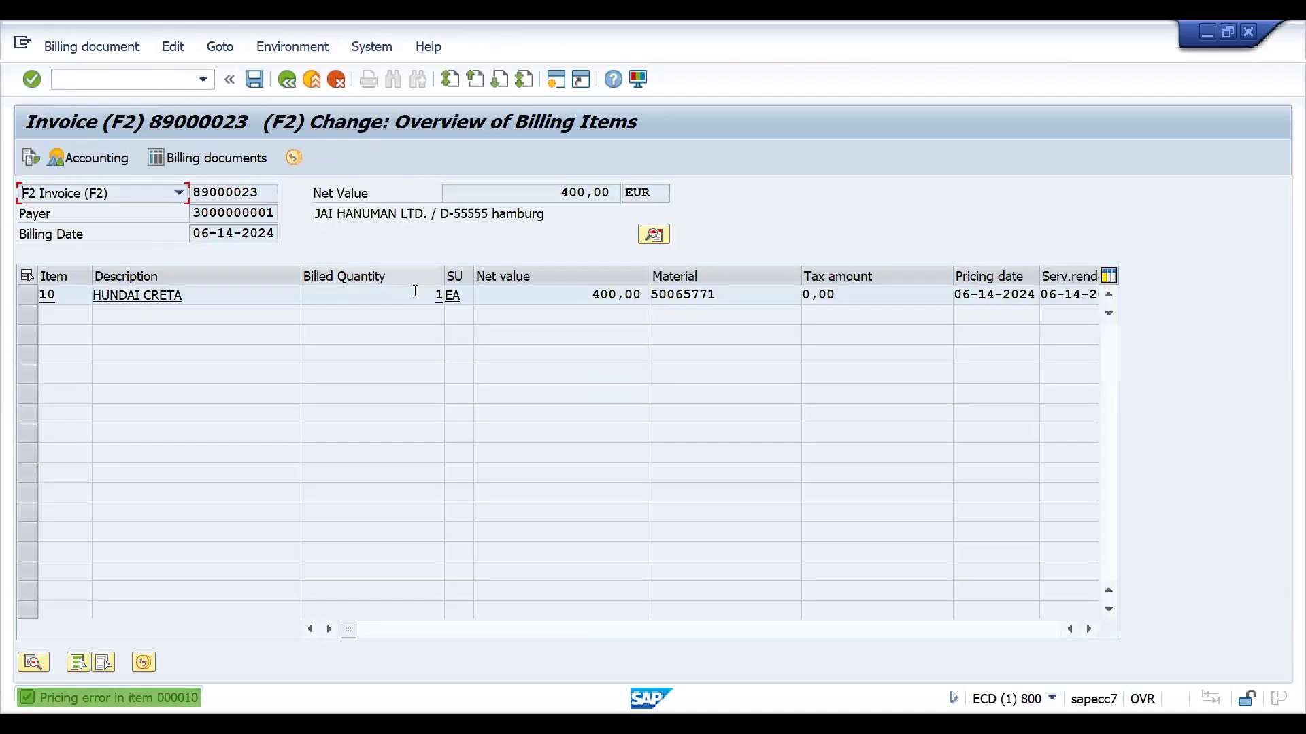
pyautogui.doubleClick(480, 301)
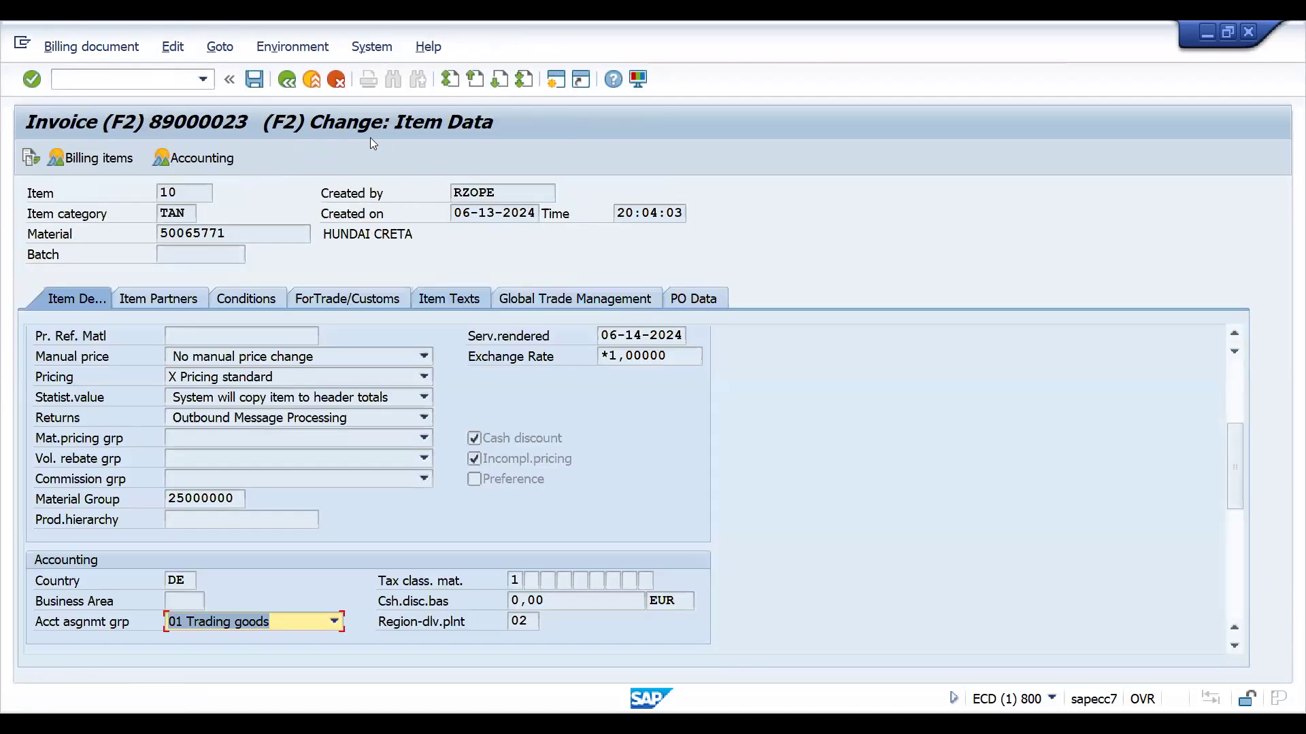
pyautogui.click(234, 299)
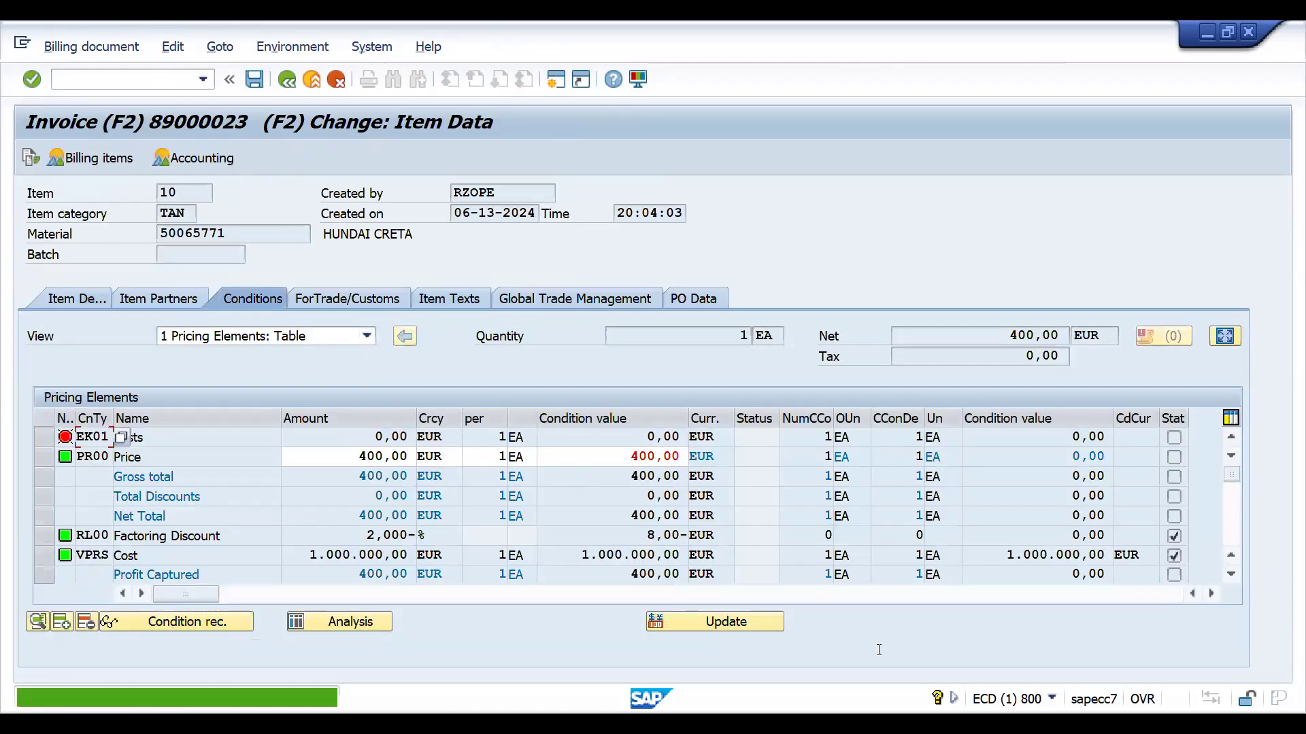
# Reprice item 10 with pricing type G so MWST tax of 76,00 is added.
pyautogui.click(684, 624)
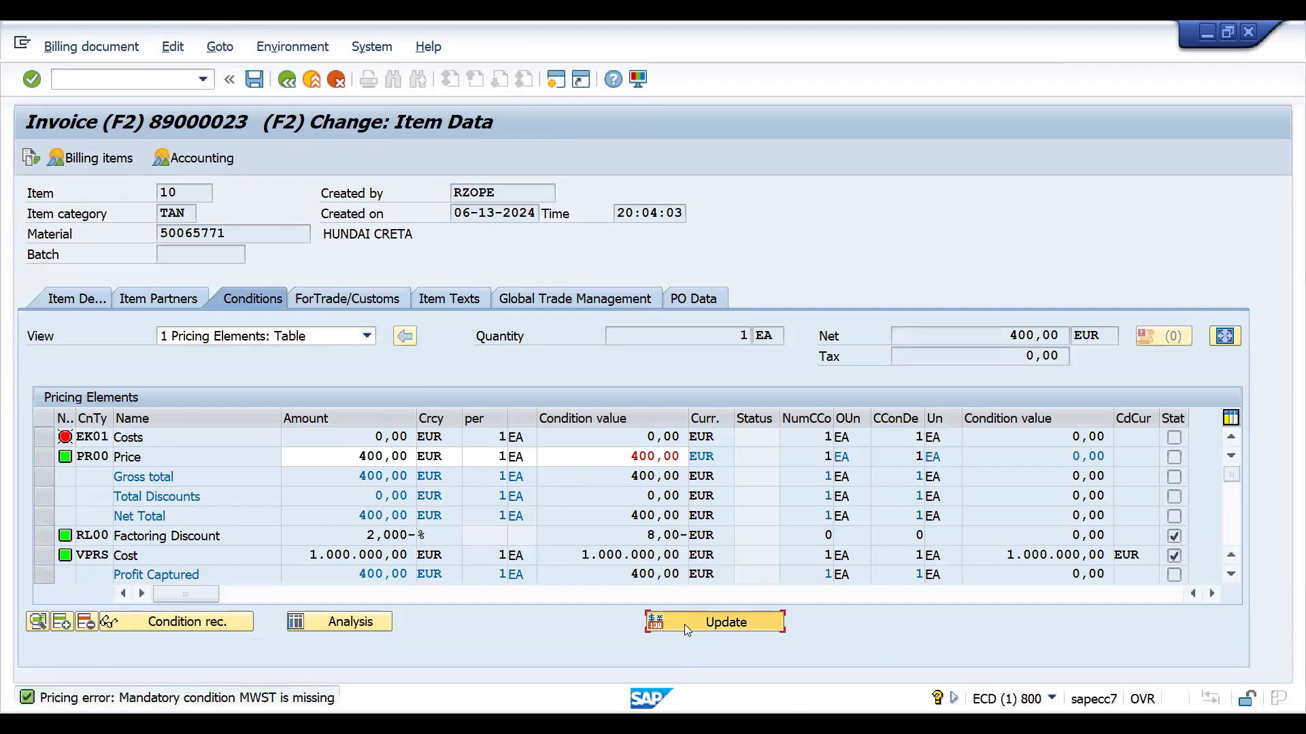
pyautogui.click(498, 437)
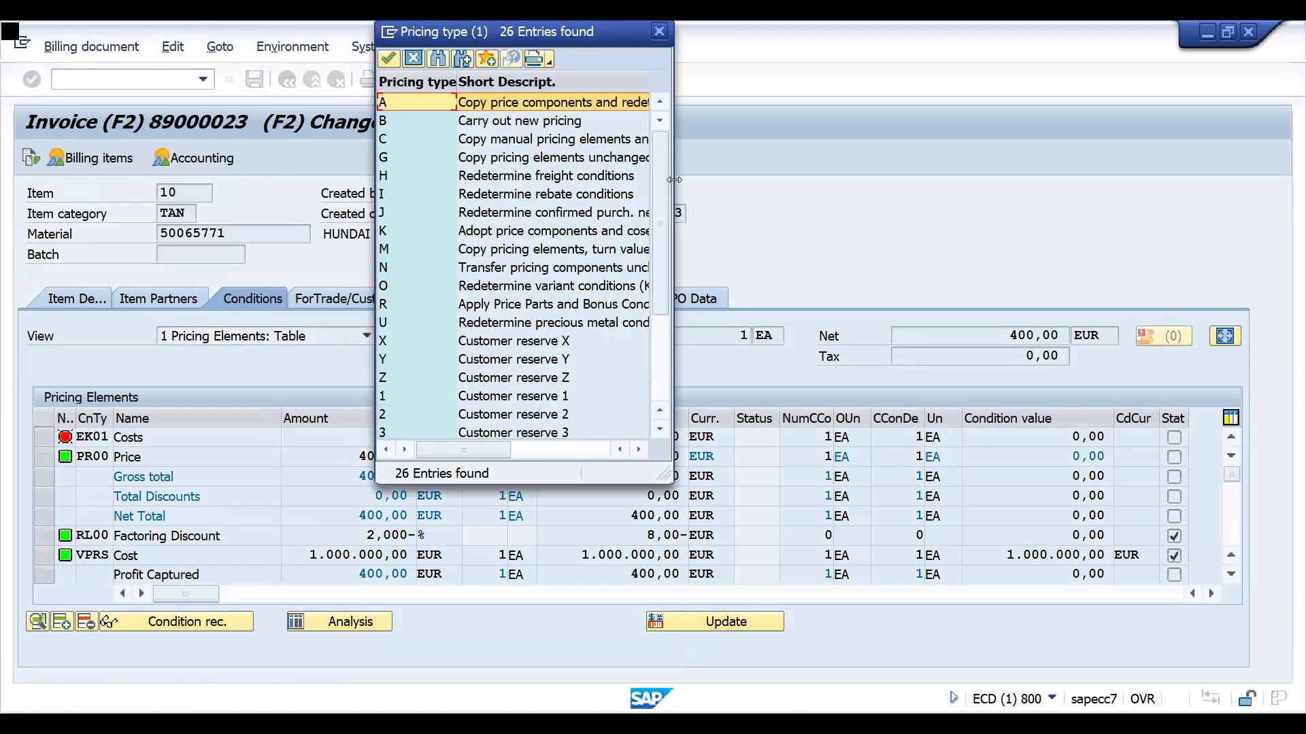
pyautogui.moveTo(674, 180); pyautogui.dragTo(827, 178)
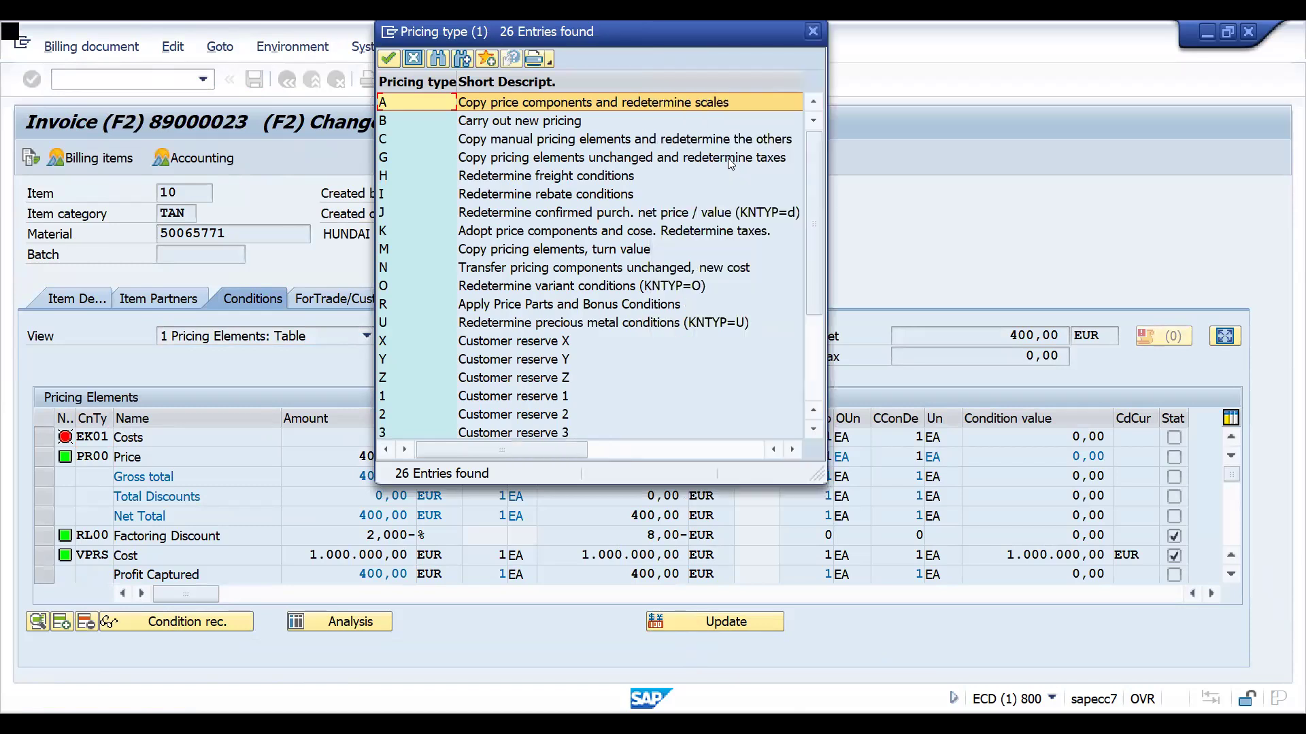
pyautogui.click(728, 158)
pyautogui.click(727, 157)
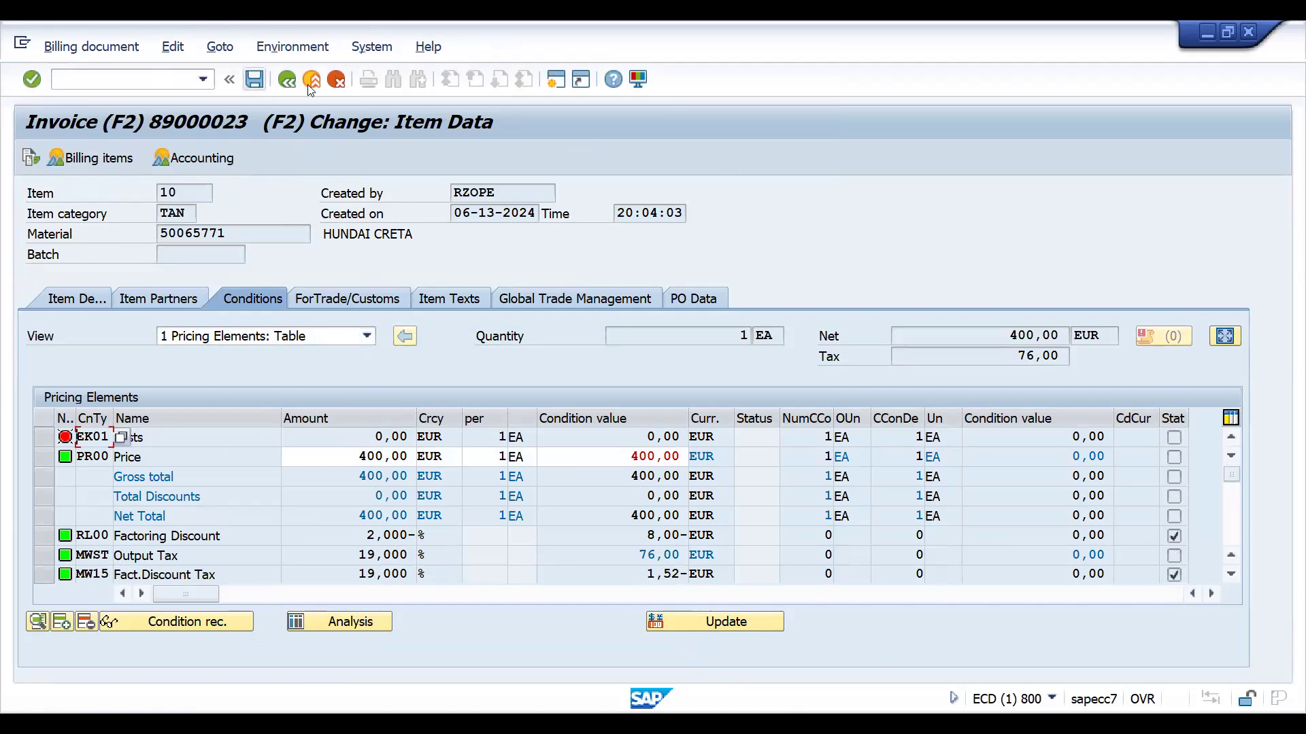
pyautogui.click(287, 80)
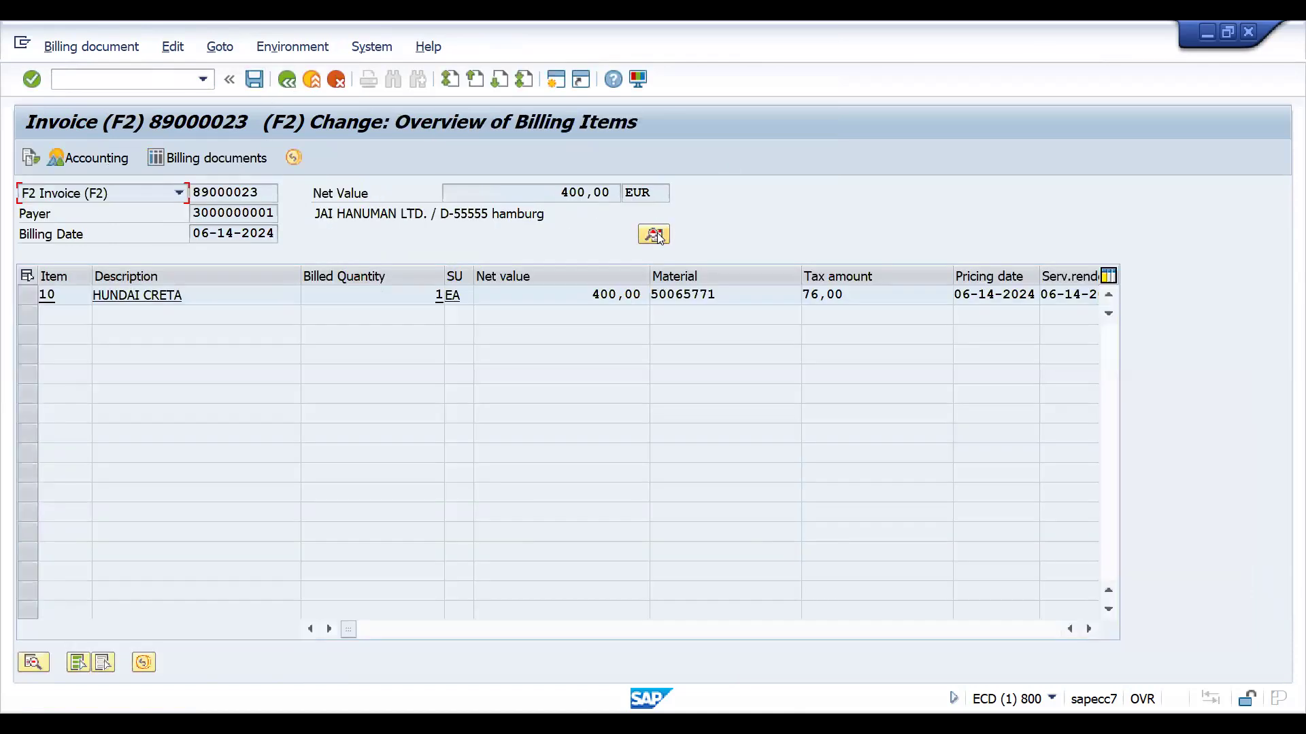
# Save billing document 89000023 and reopen its header to confirm posting status C.
pyautogui.click(657, 235)
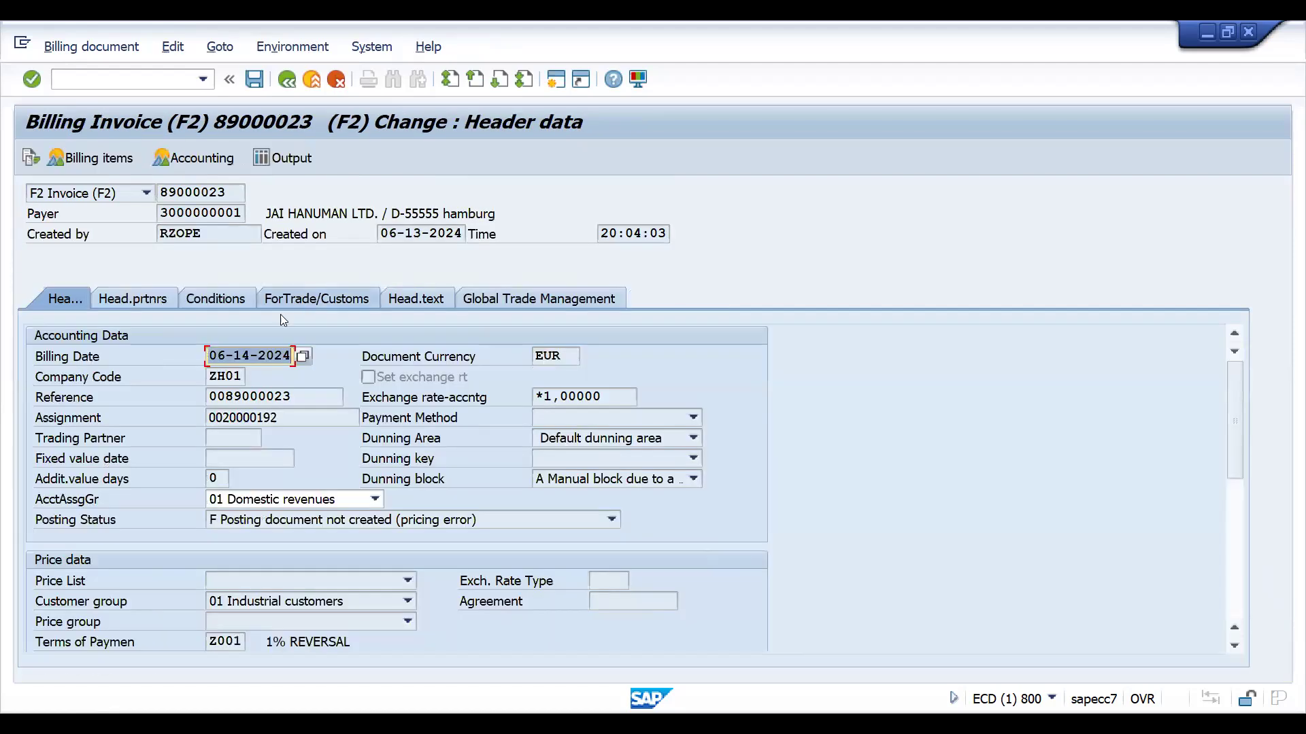
pyautogui.click(253, 83)
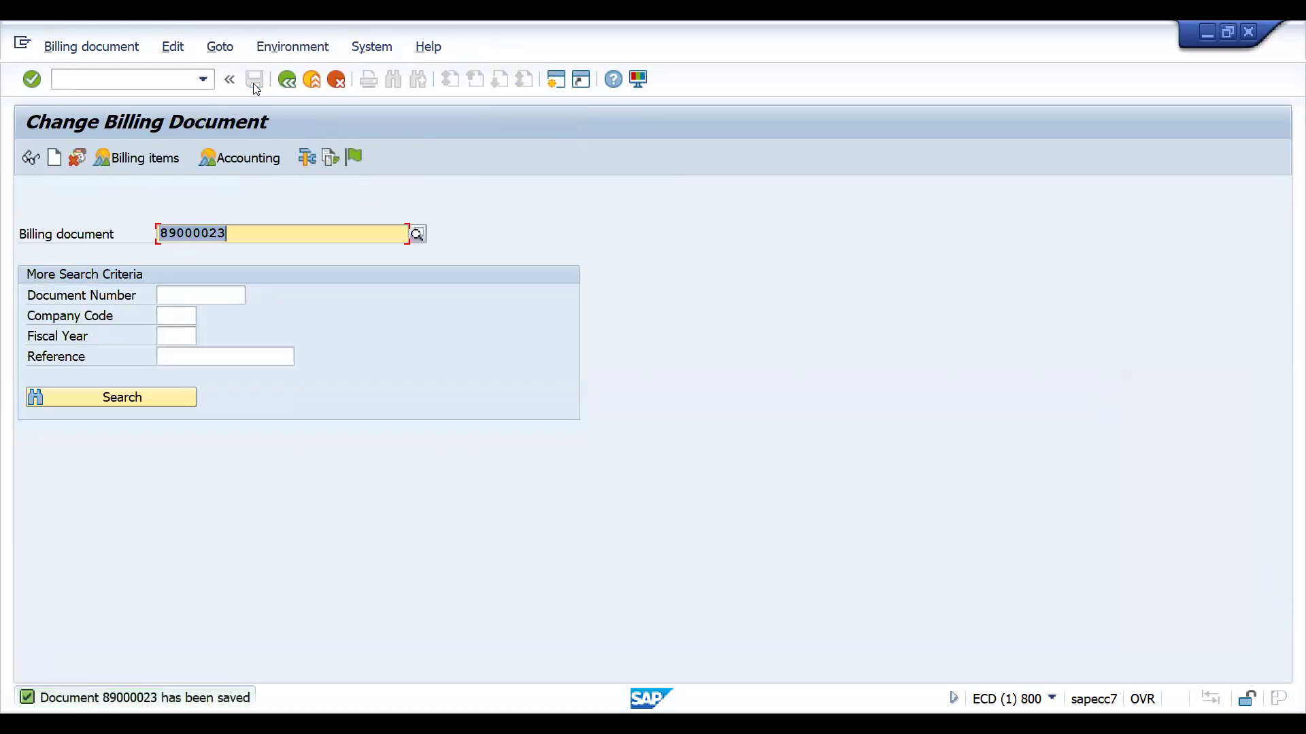
pyautogui.press('Return')
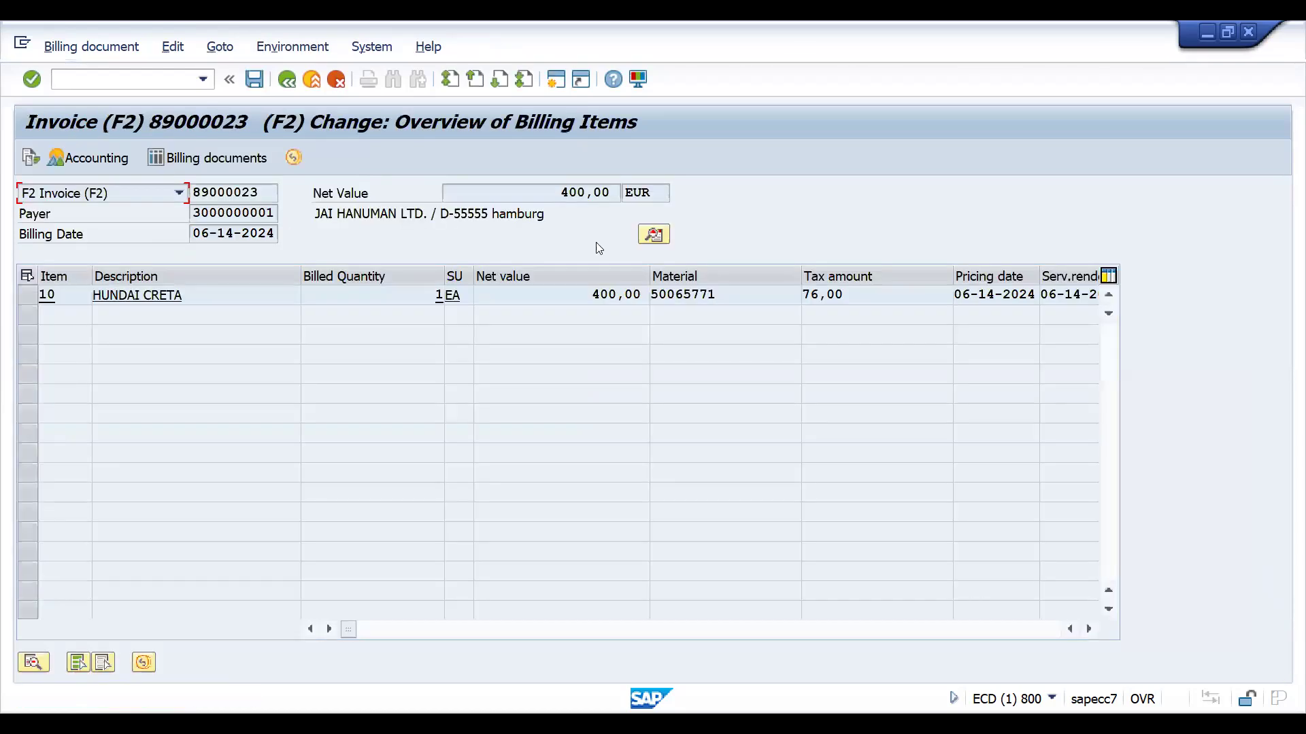
pyautogui.click(653, 238)
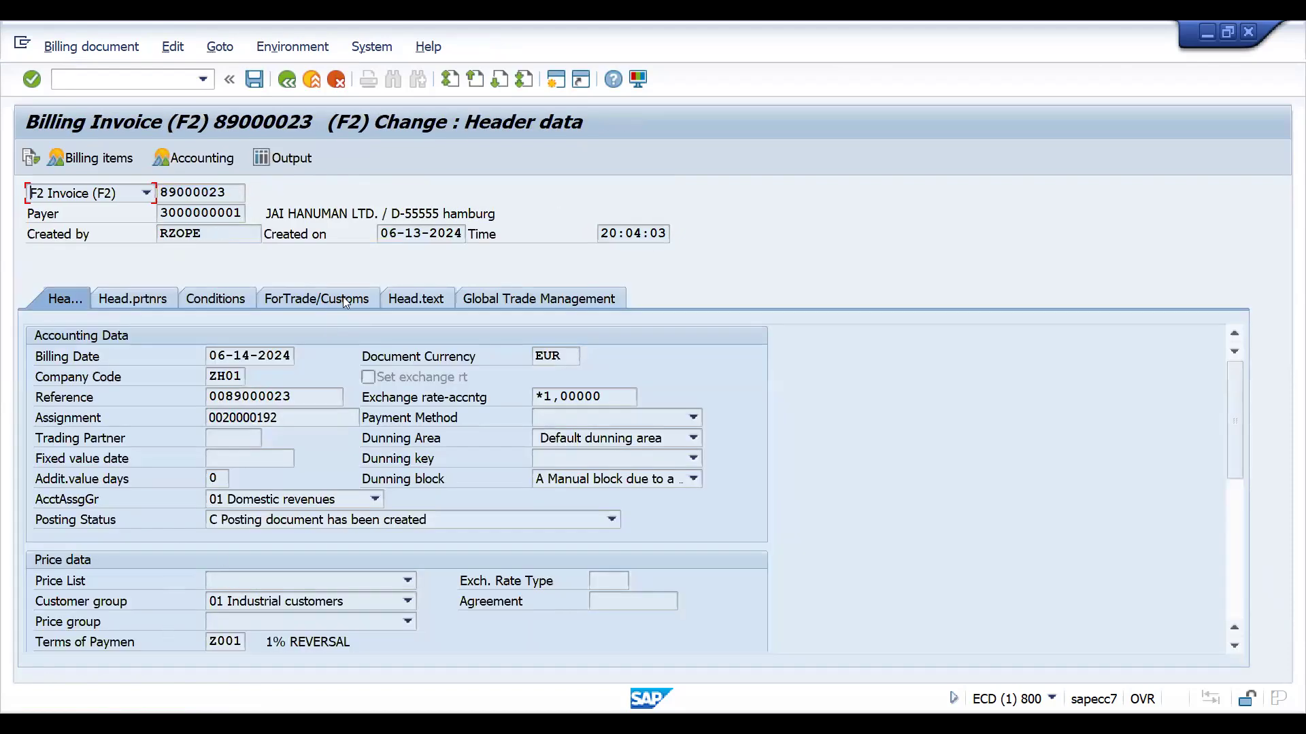
# Back out of the Change Billing Document transaction.
pyautogui.click(288, 79)
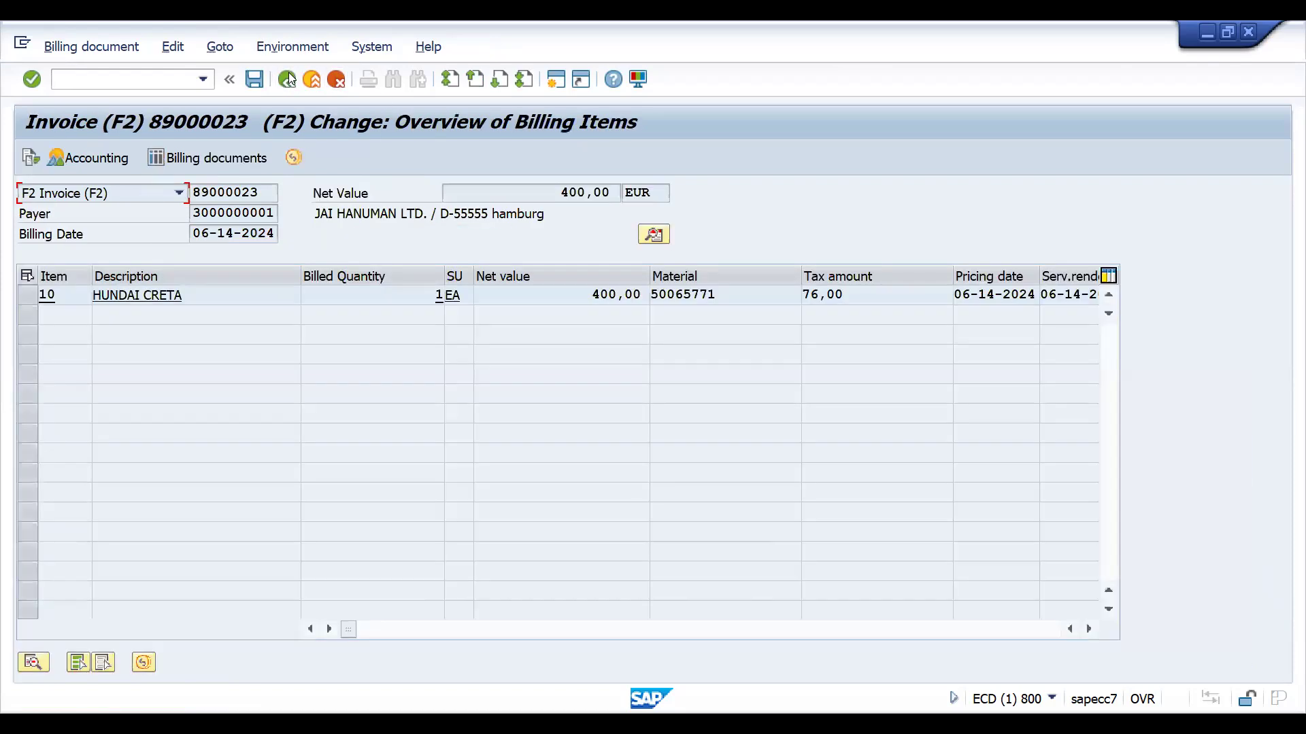
pyautogui.click(288, 79)
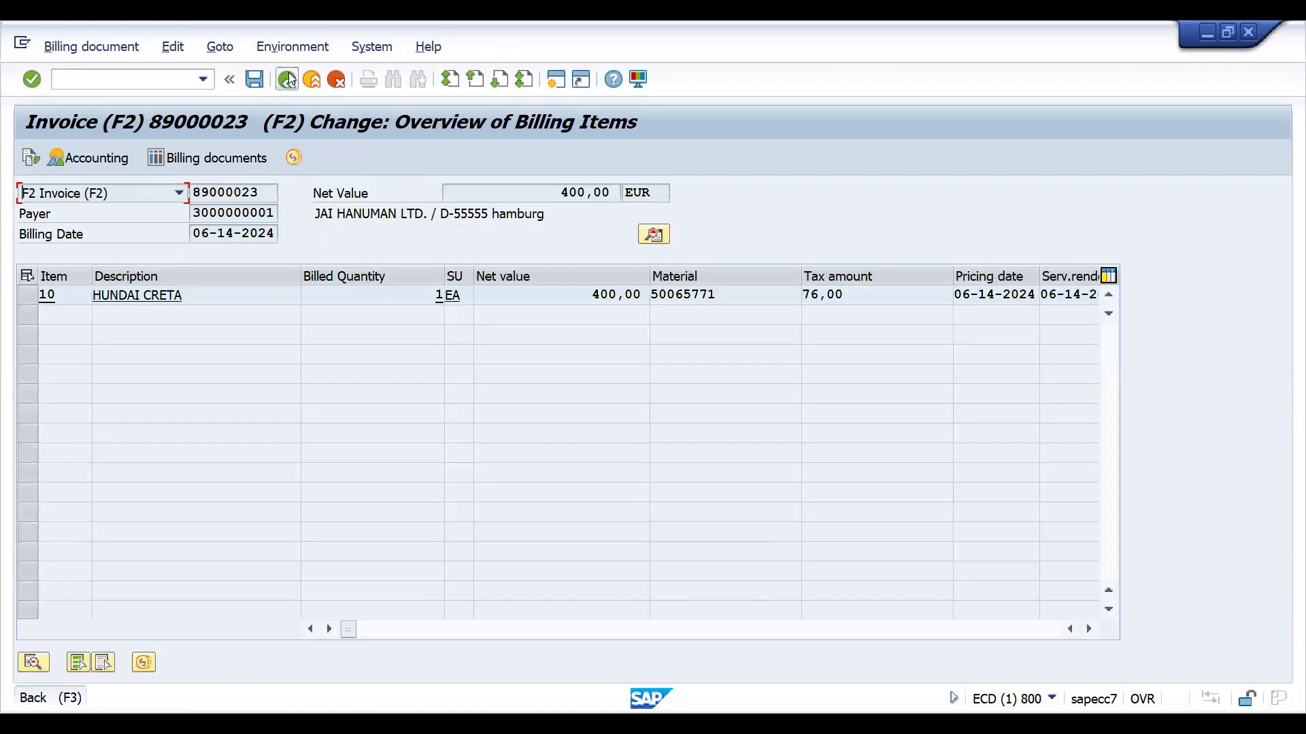
pyautogui.click(287, 79)
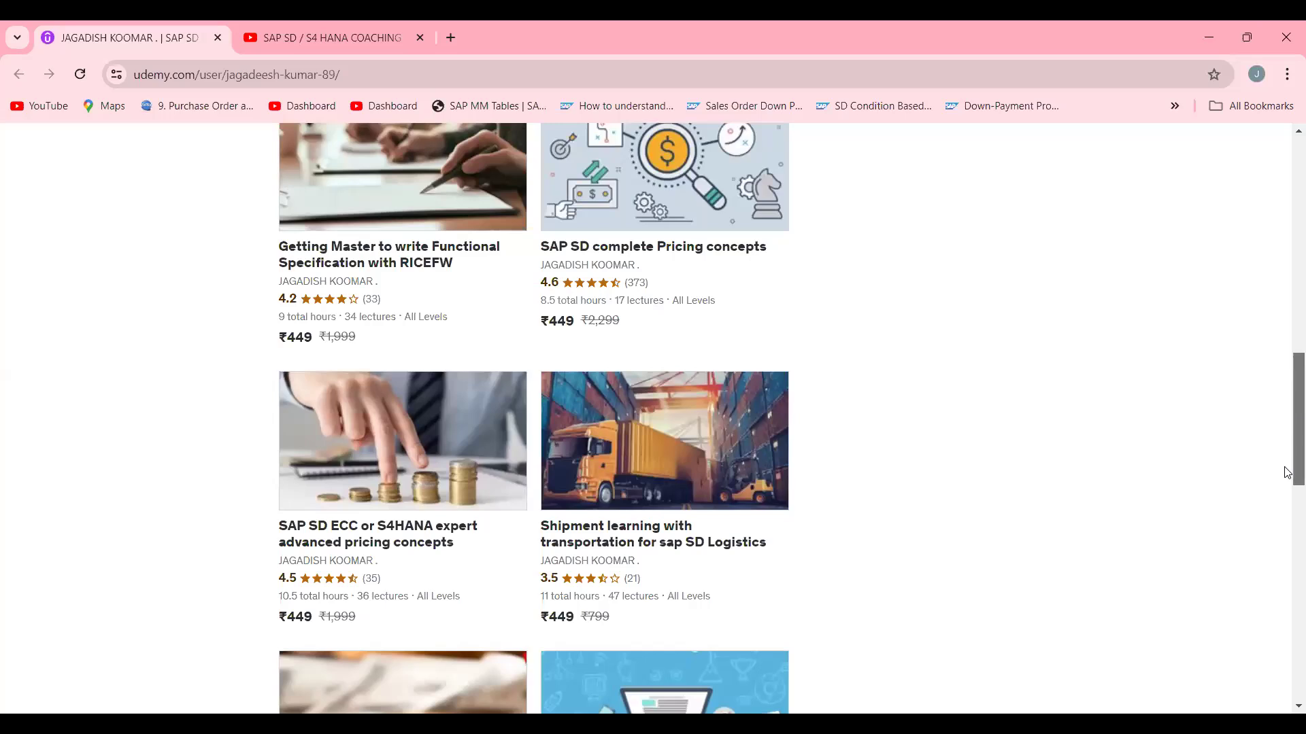
# Scroll down the Udemy instructor profile to the SAP course listings.
pyautogui.scroll(-10, 1287, 473)
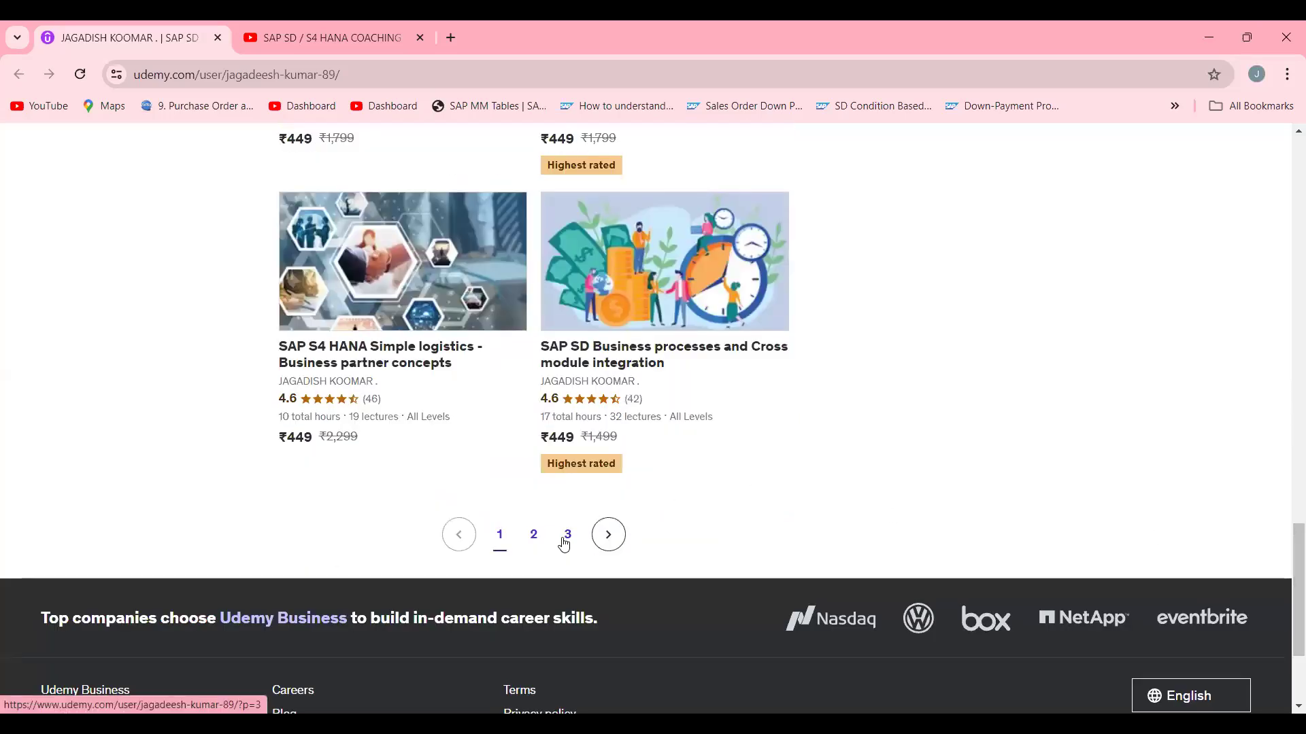
pyautogui.click(570, 543)
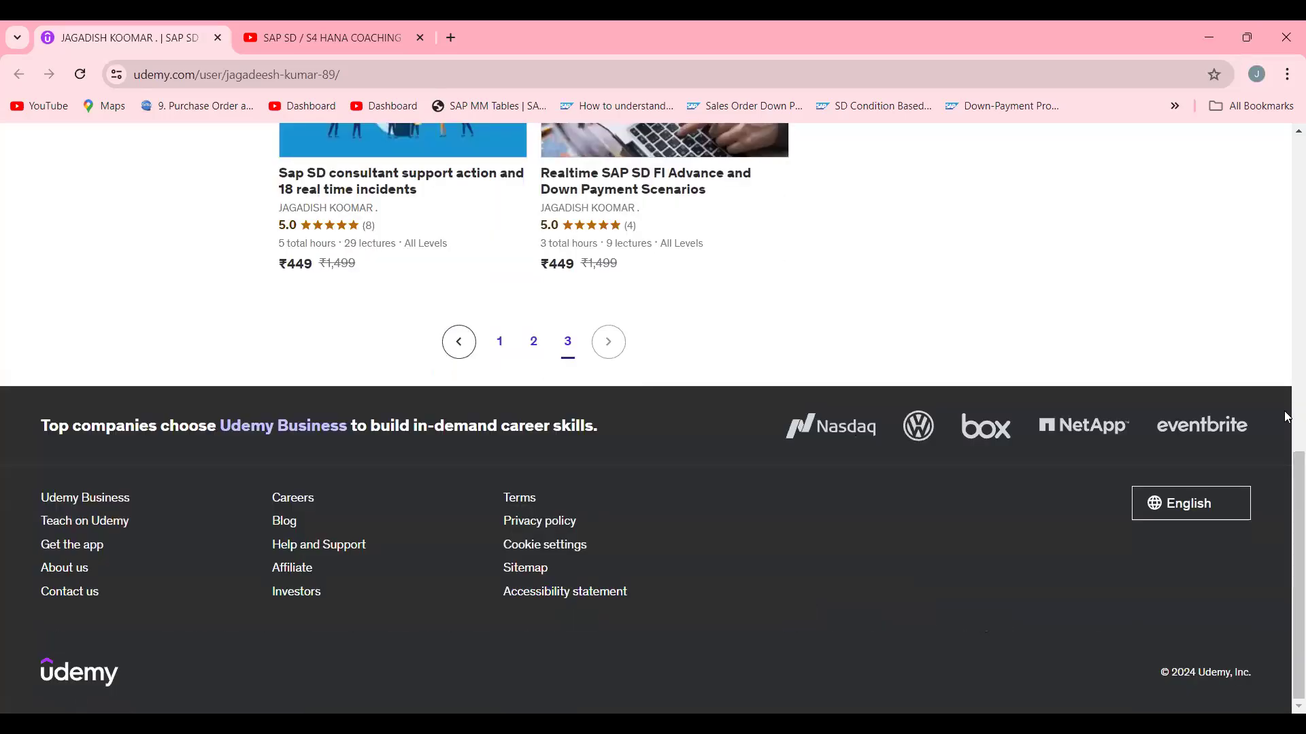
pyautogui.scroll(3, 1289, 449)
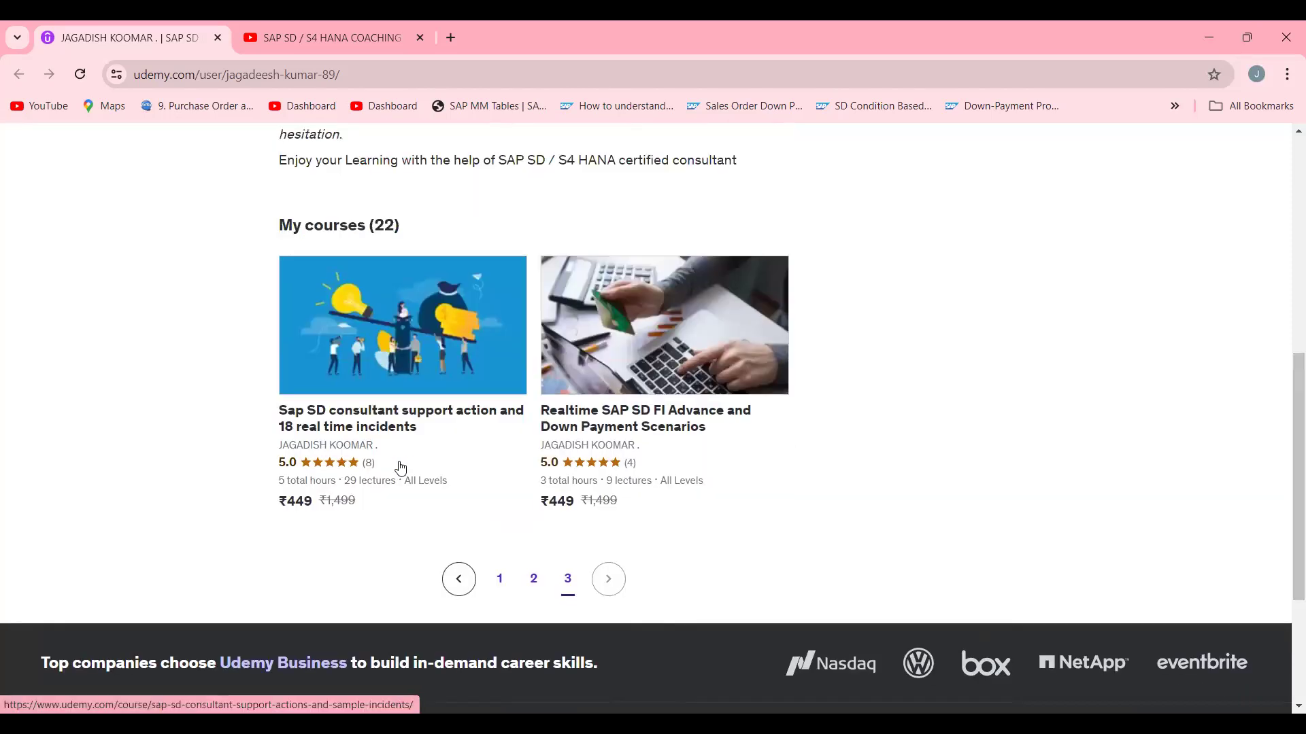
pyautogui.click(501, 580)
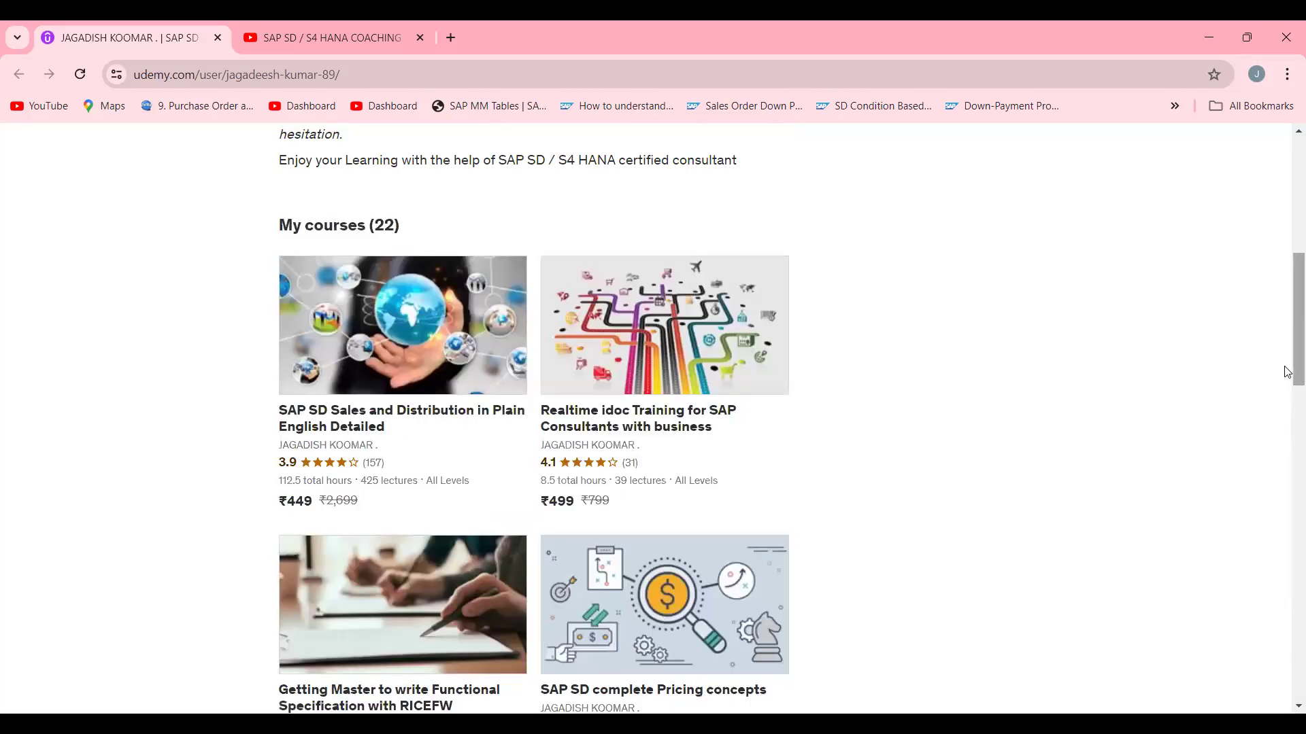
pyautogui.scroll(7, 1289, 368)
pyautogui.scroll(-10, 1287, 337)
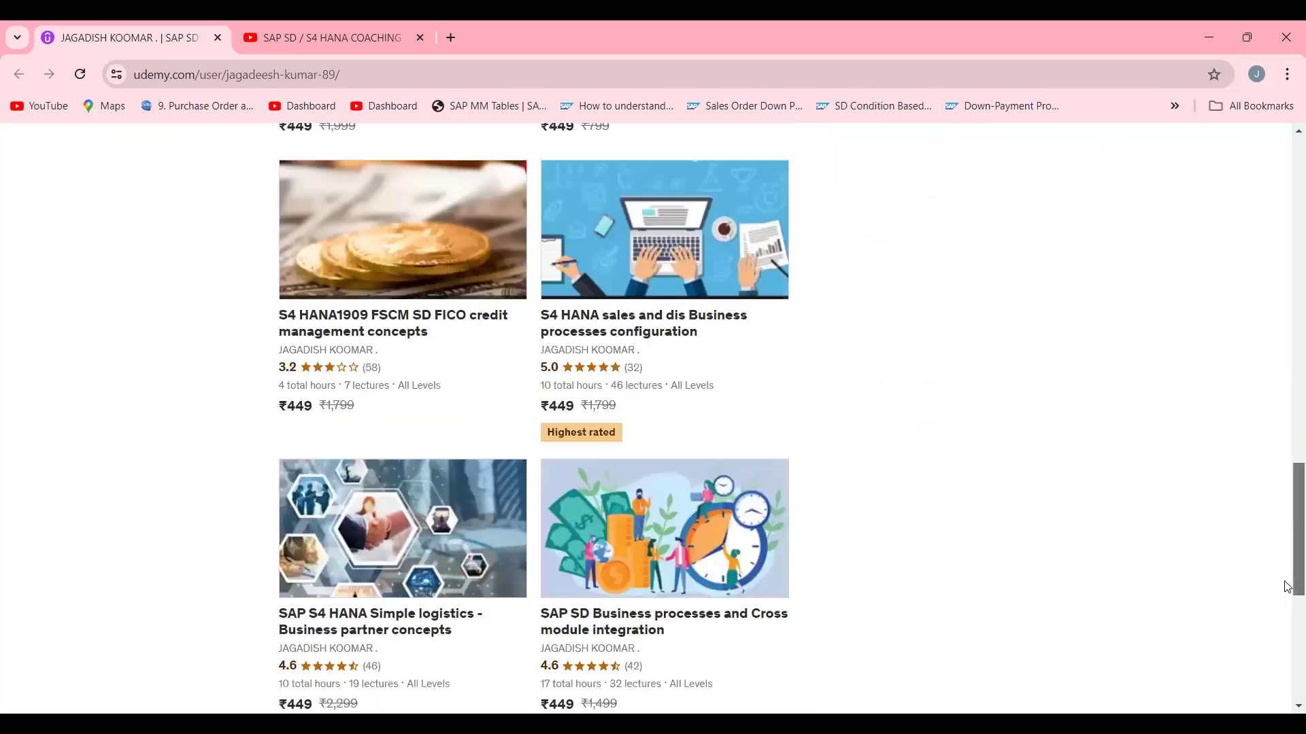
pyautogui.click(1283, 283)
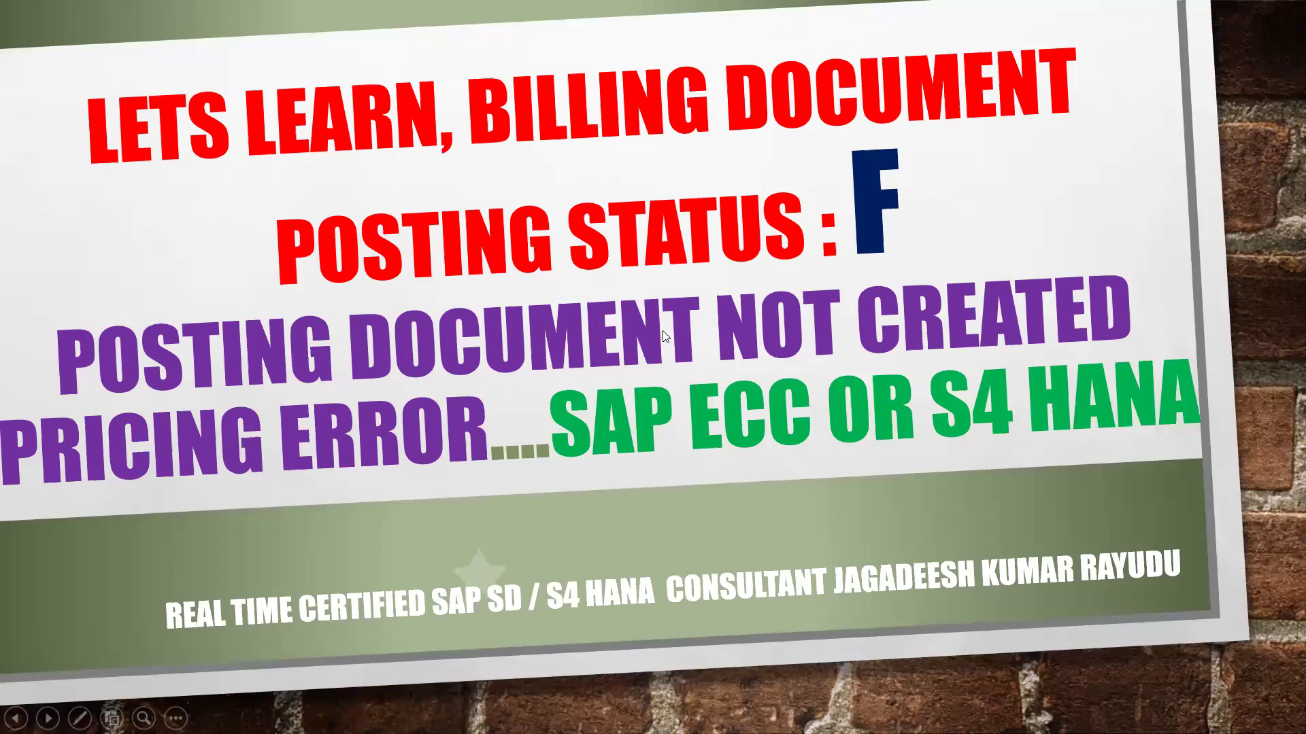
# Advance to the TIPS: VF02 slide, then return to the posting status F title slide.
pyautogui.click(665, 336)
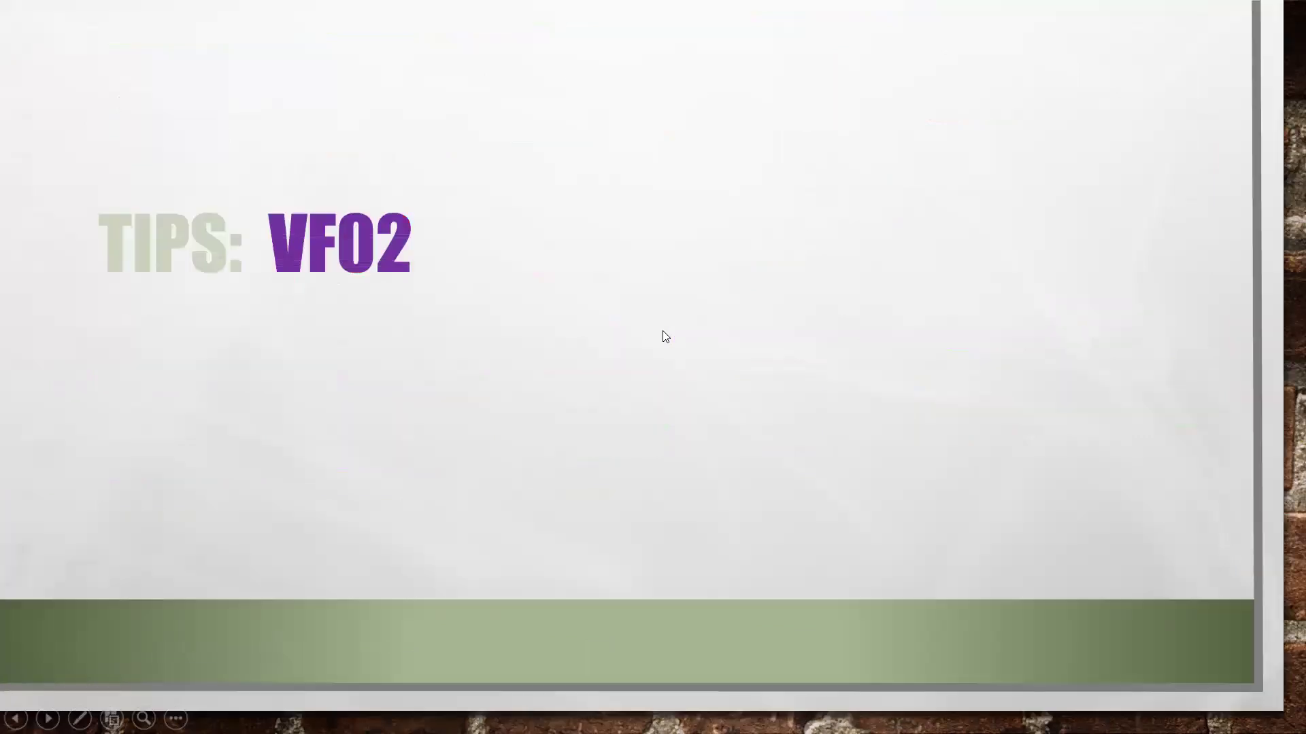
pyautogui.click(589, 298)
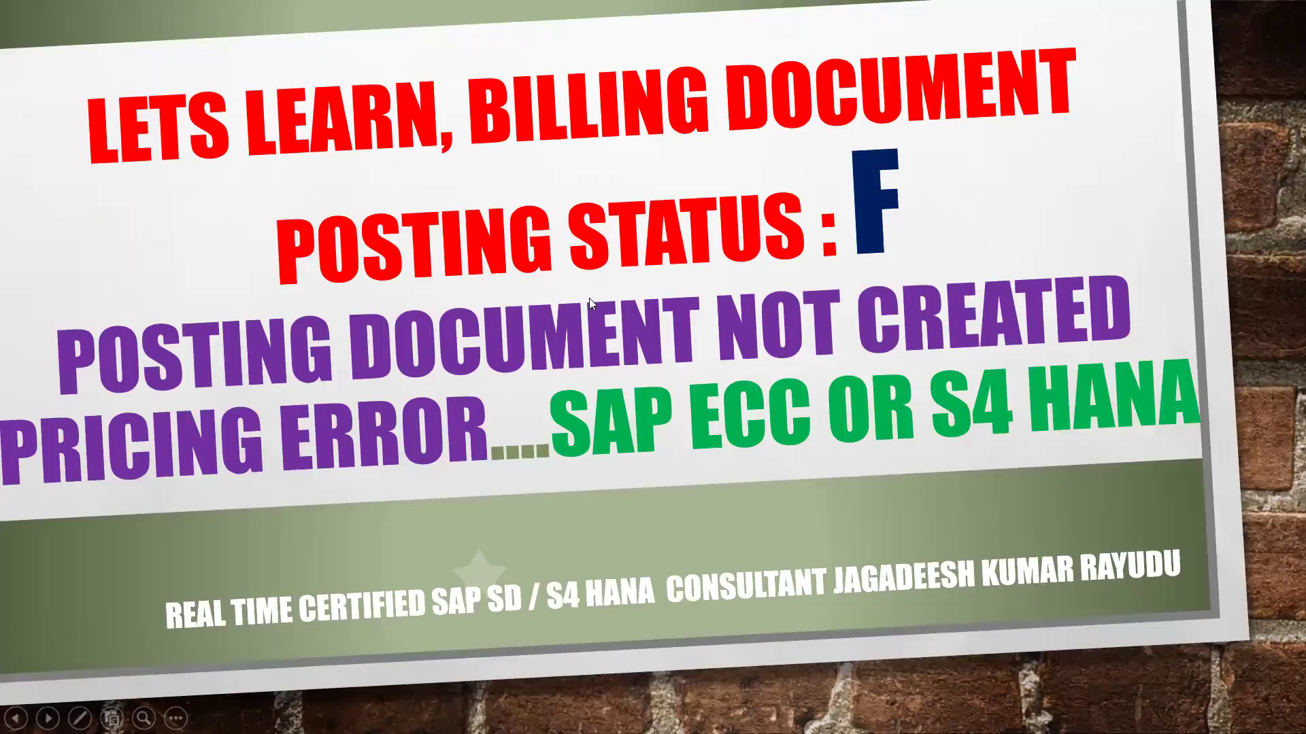